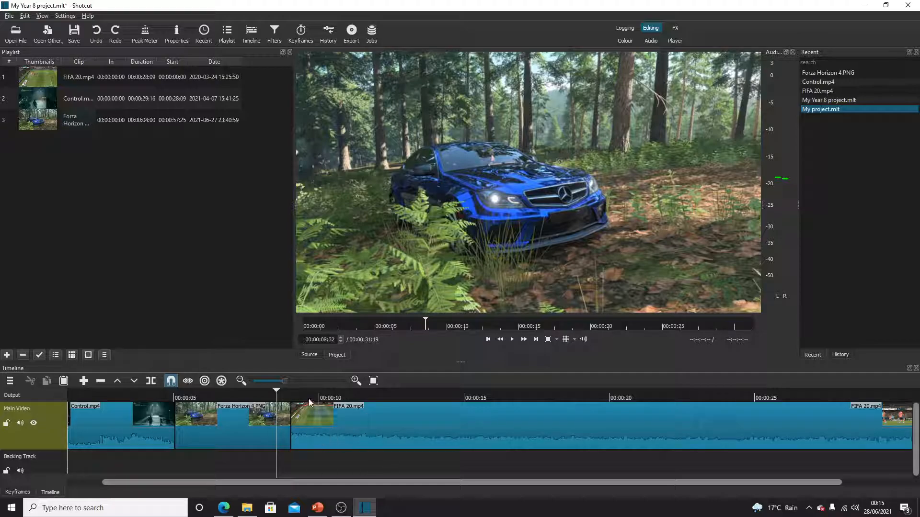
Play the FIFA 20 clip on the main video track from its beginning to hear its volume
click(382, 419)
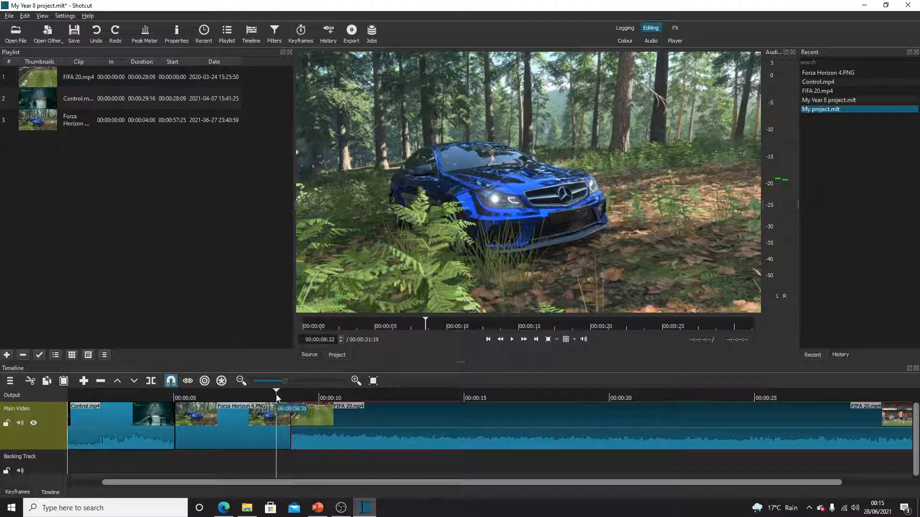
drag(277, 394, 290, 394)
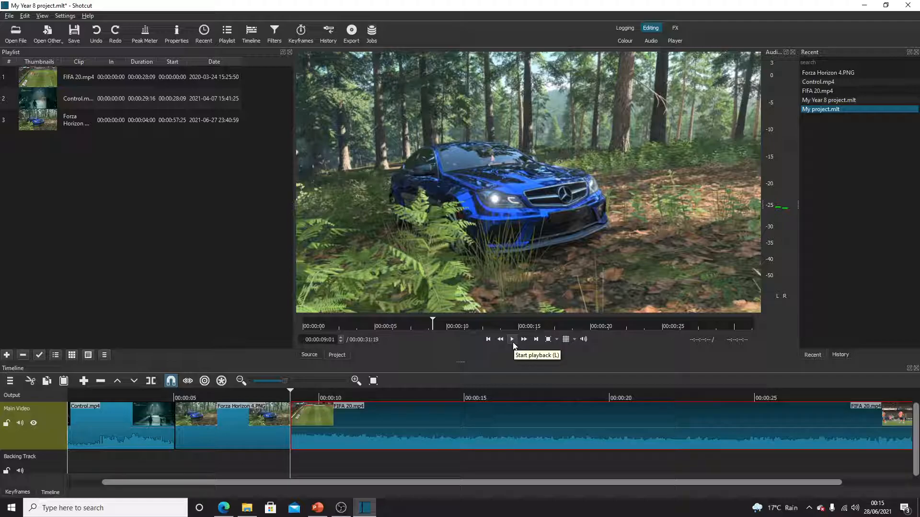
click(588, 338)
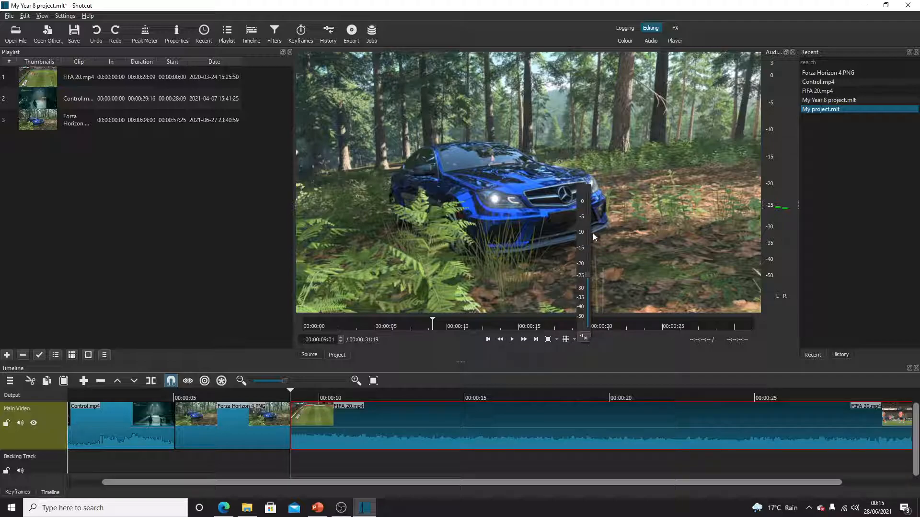
click(625, 349)
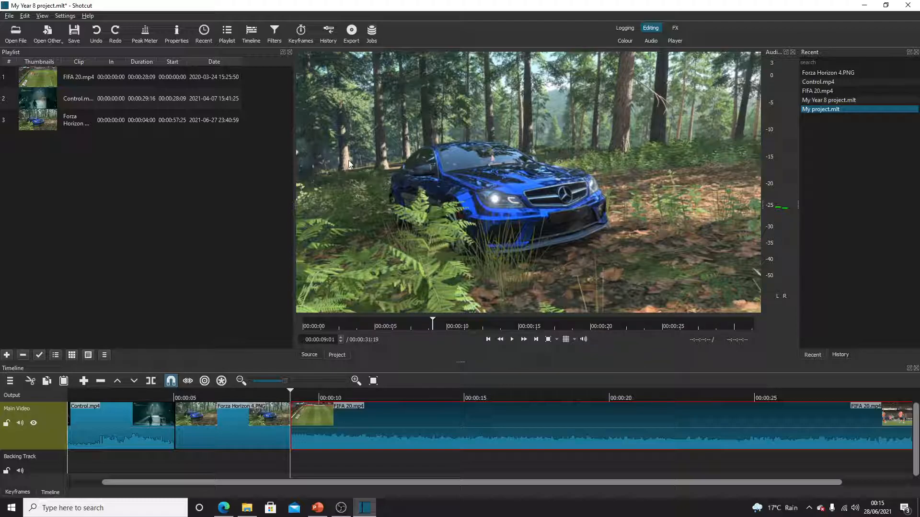
click(512, 339)
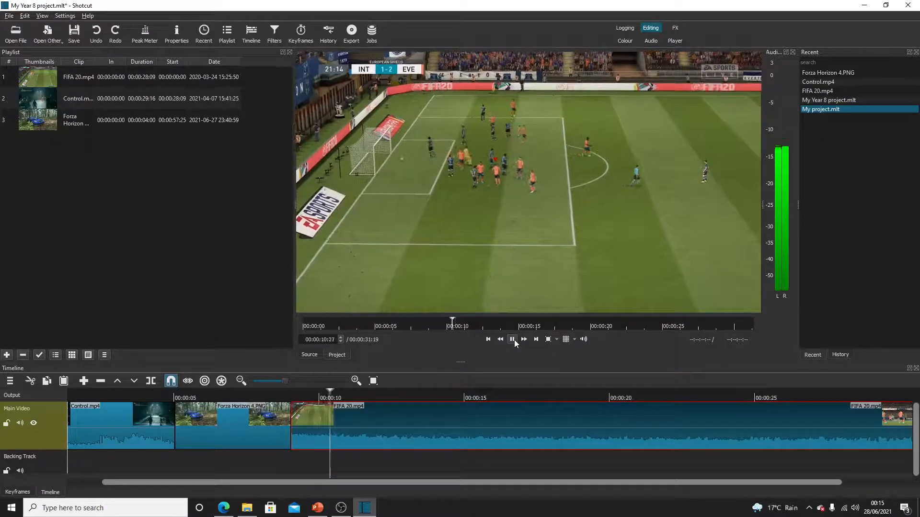
click(512, 339)
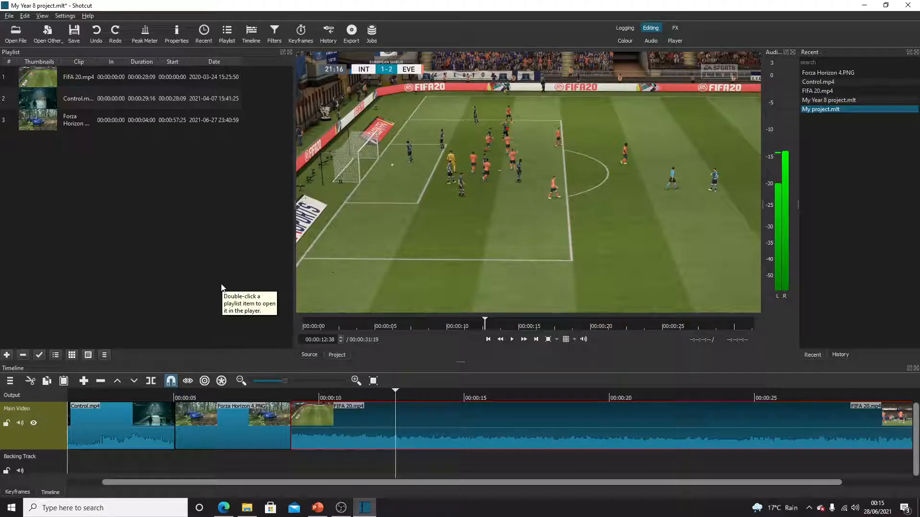
Add a Gain / Volume audio filter to the FIFA 20 clip and lower its level to -6.3 dB
click(43, 17)
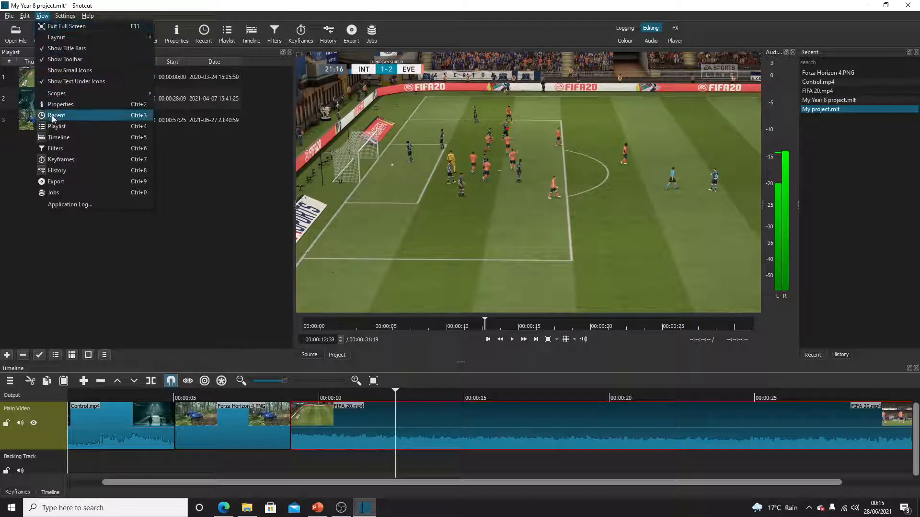
click(58, 149)
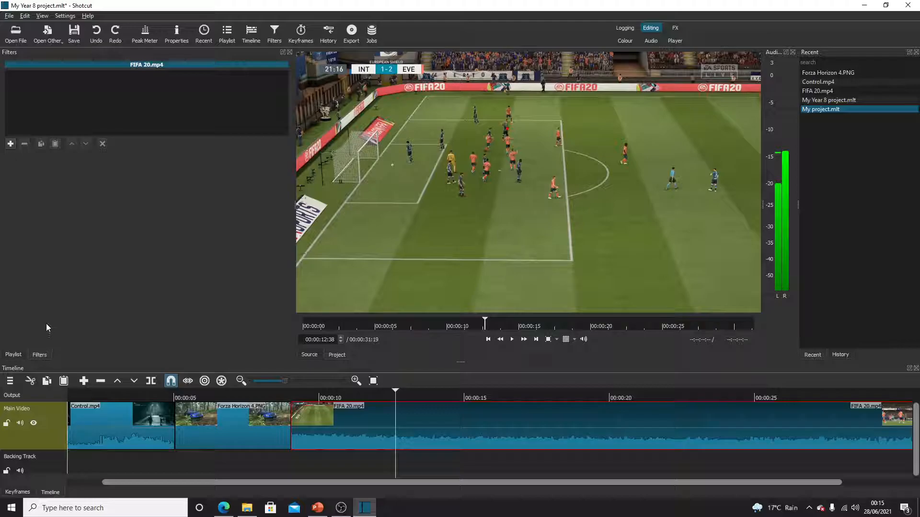
click(16, 144)
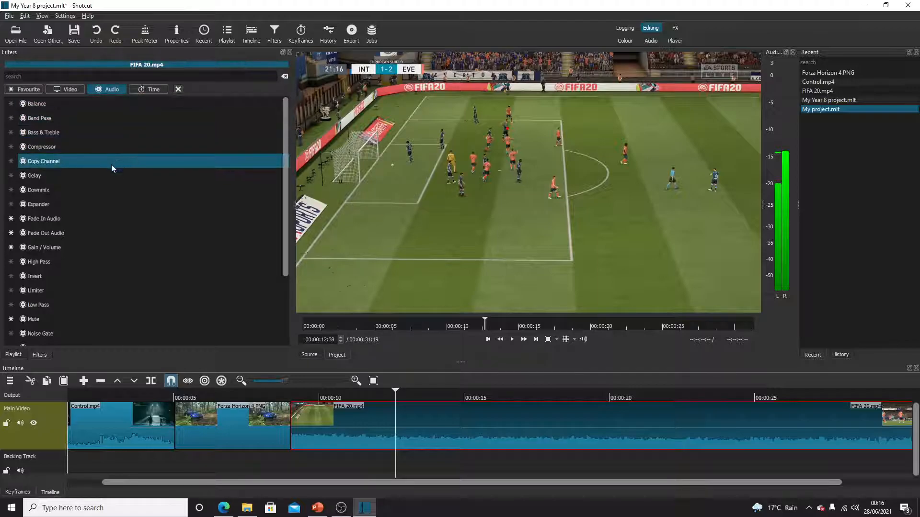
click(50, 248)
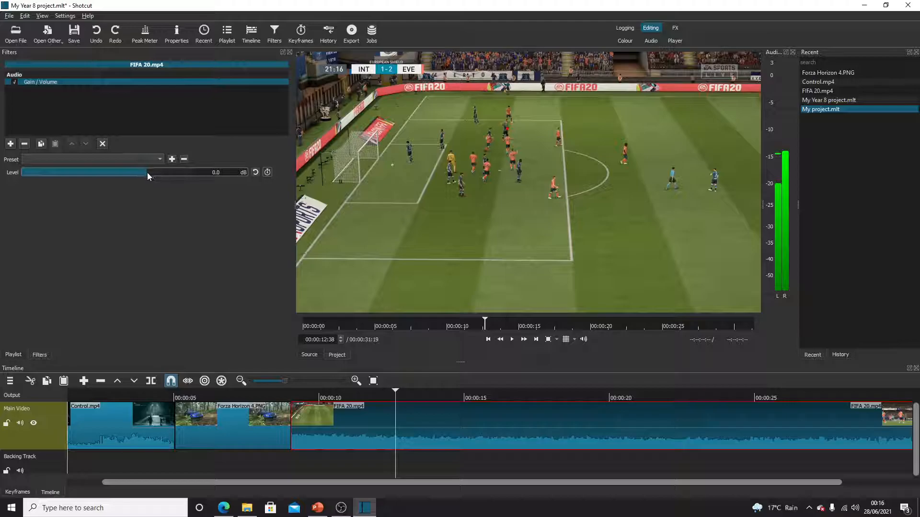
drag(147, 172, 139, 174)
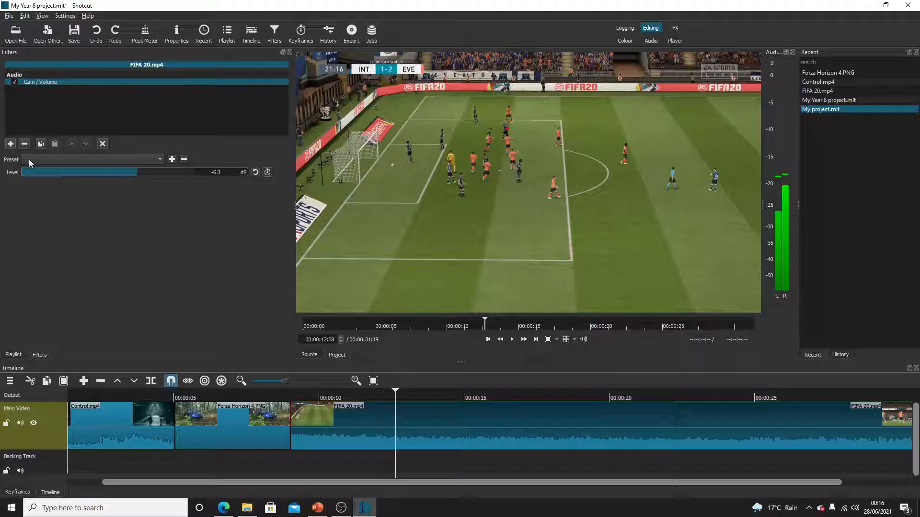
Replay the FIFA 20 clip from its beginning to check the lowered volume, and hide the filters
click(11, 145)
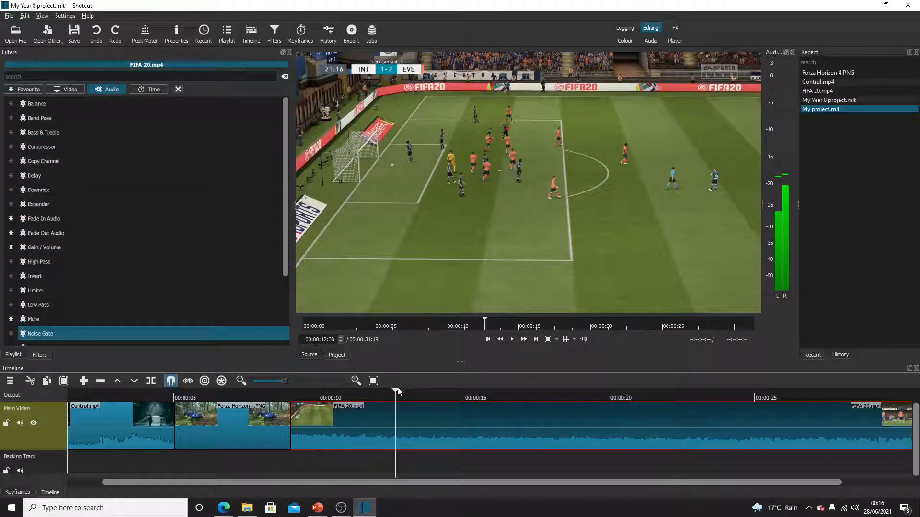
drag(396, 391, 292, 393)
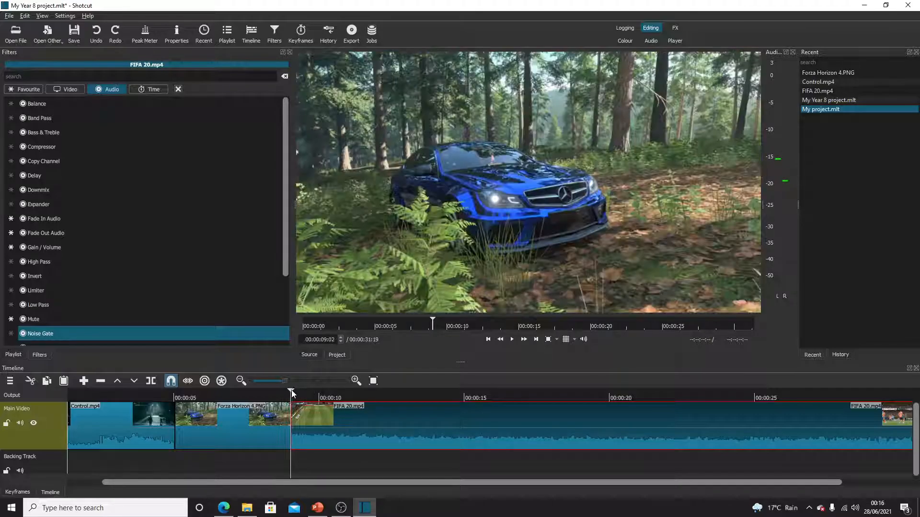
click(516, 339)
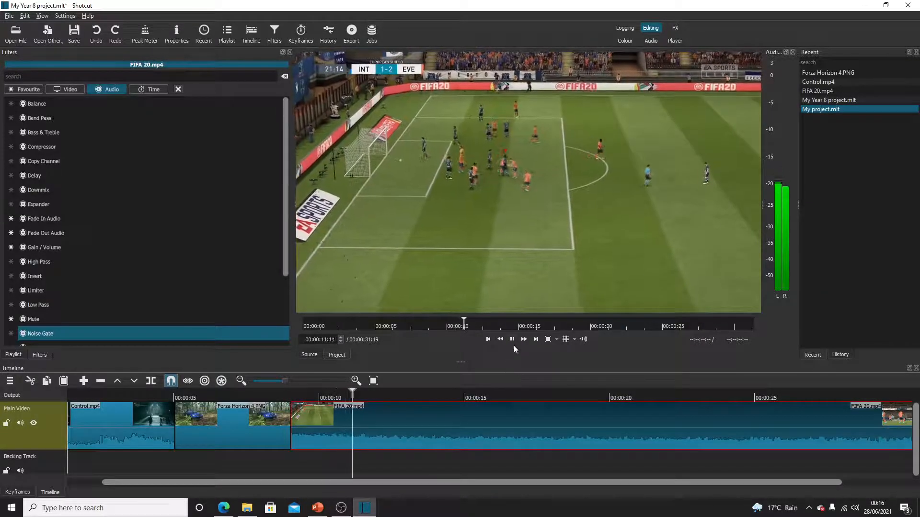
click(513, 342)
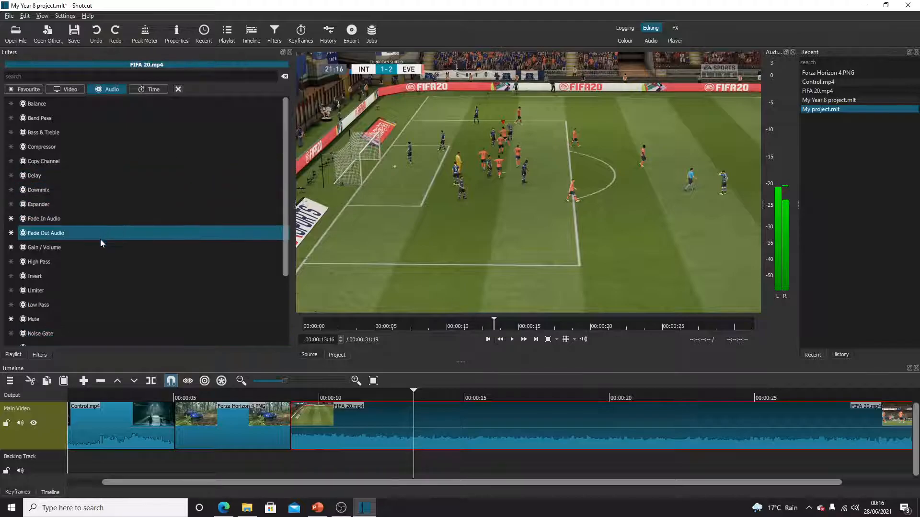
click(42, 16)
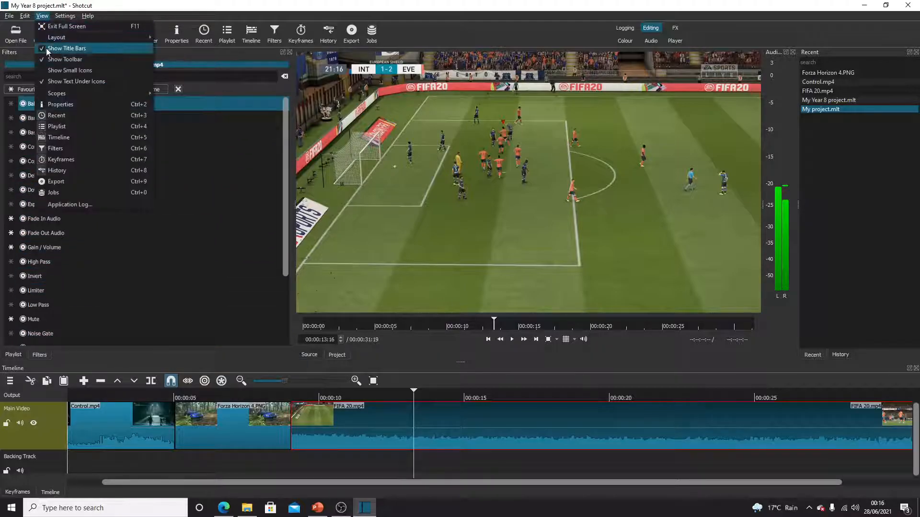
click(62, 151)
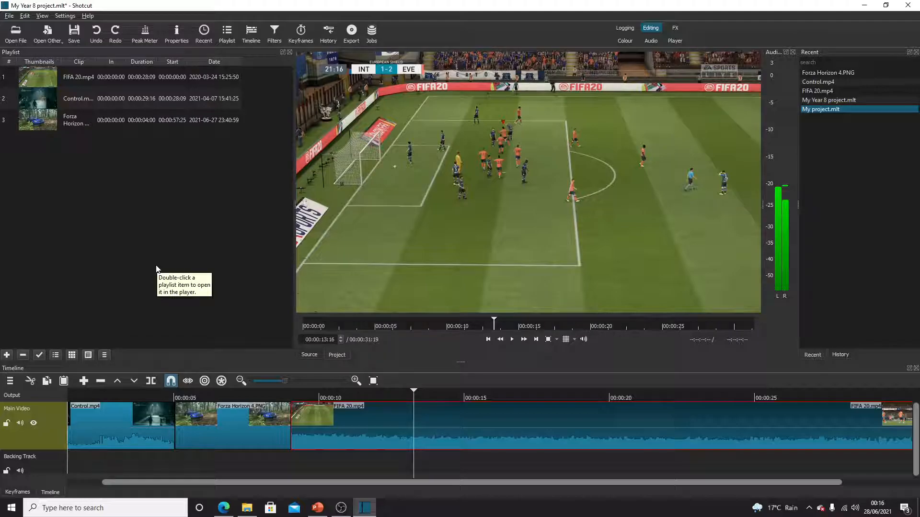
Switch to the Bensound page in the Edge browser, show the Electronica music and preview the Endless Motion track
click(225, 510)
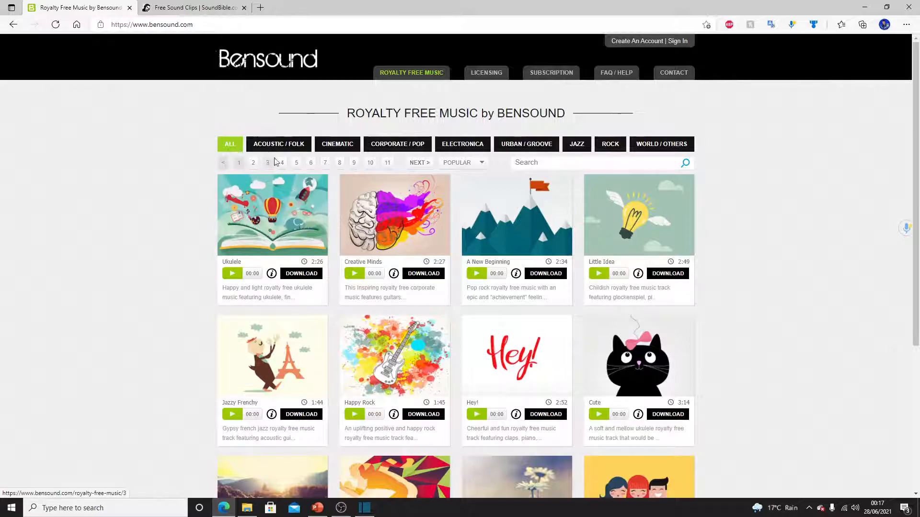
click(487, 149)
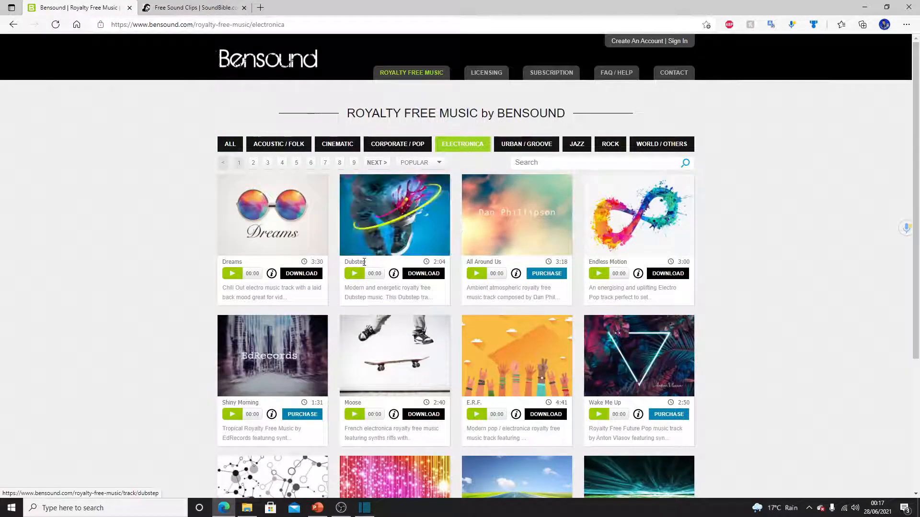
click(600, 274)
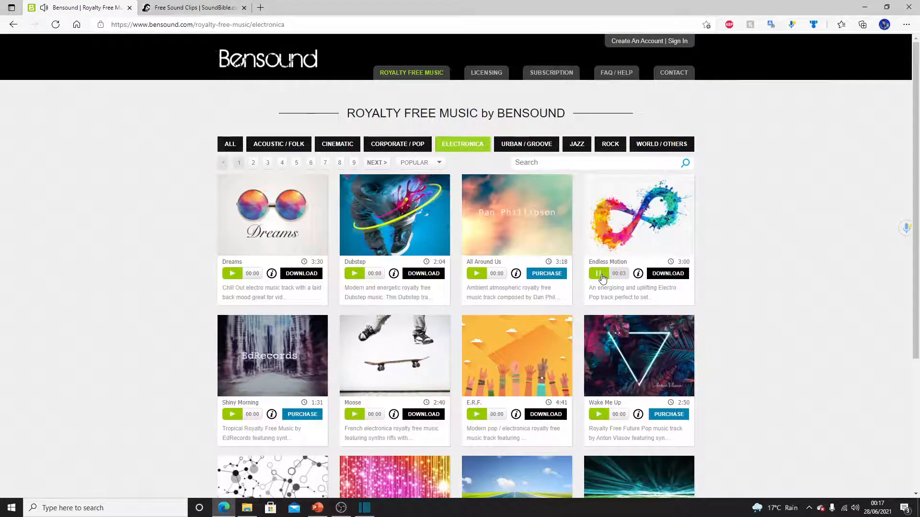
click(601, 275)
Download Endless Motion under the free license with attribution, and open the downloaded file briefly to check it
click(671, 274)
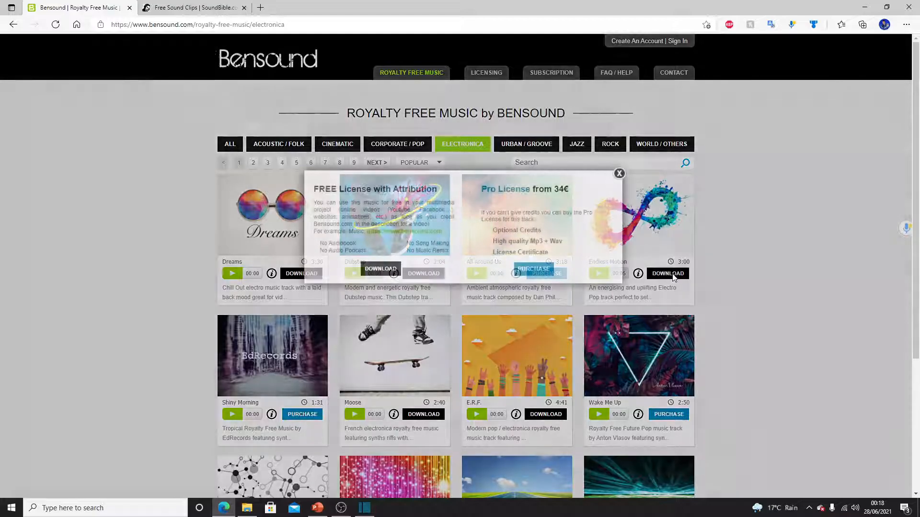
click(383, 269)
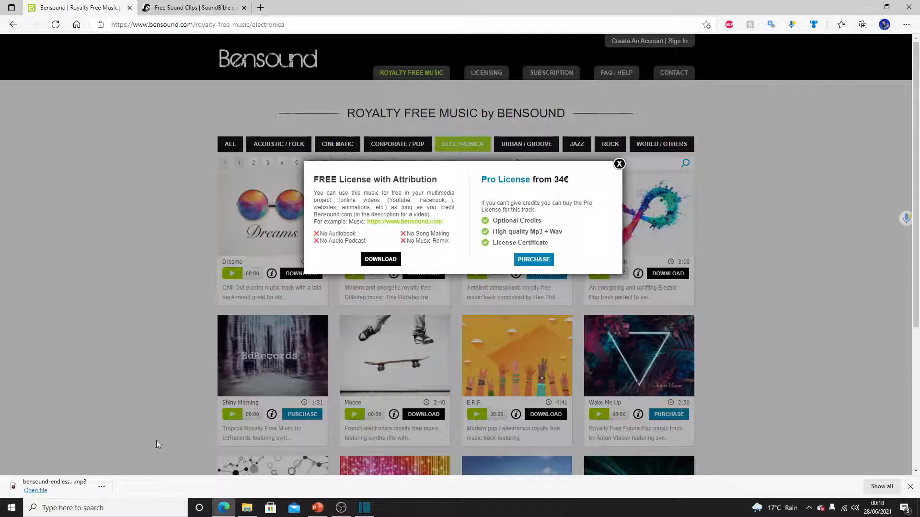
click(35, 490)
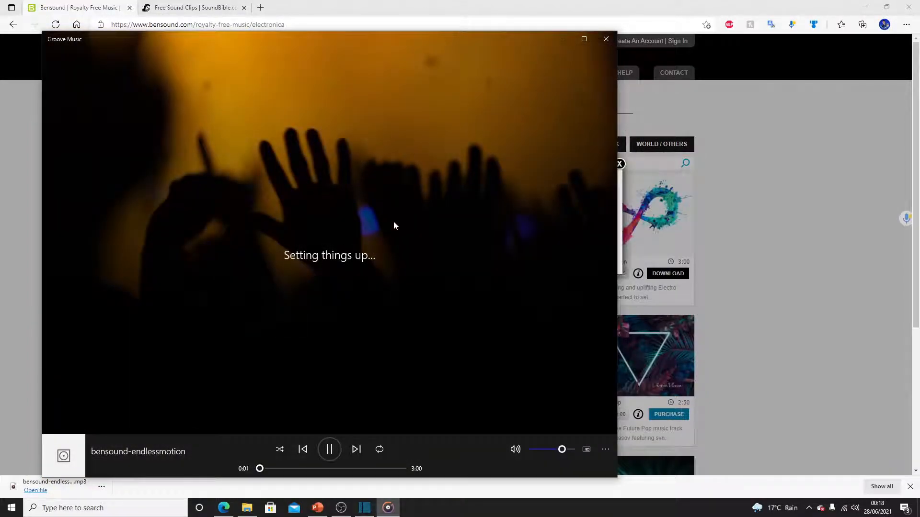
click(605, 39)
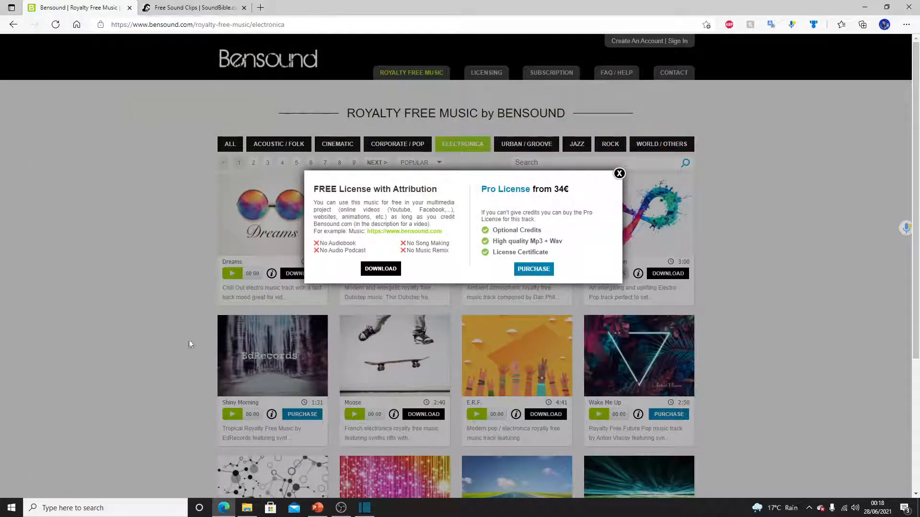
Switch back to Shotcut and open the bensound-endlessmotion file from the Downloads folder
mouse_move(374, 508)
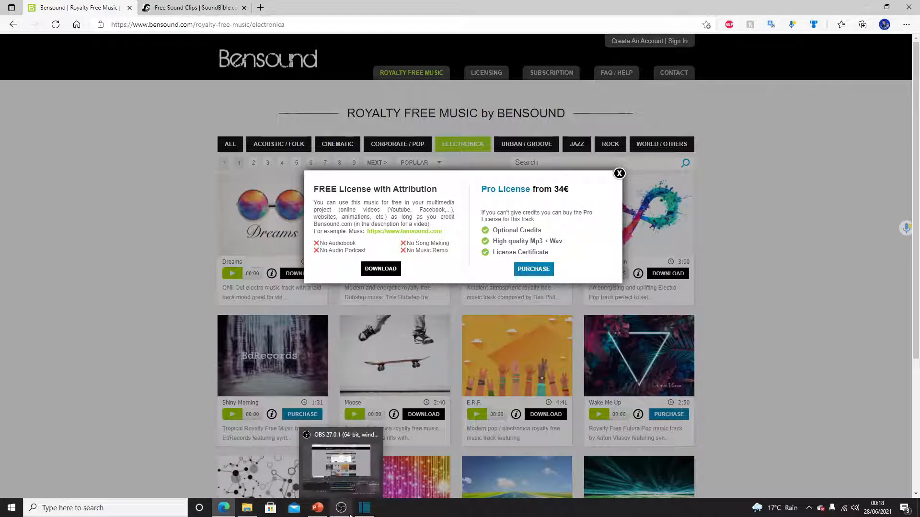
click(354, 512)
scroll(318, 473, right, 1)
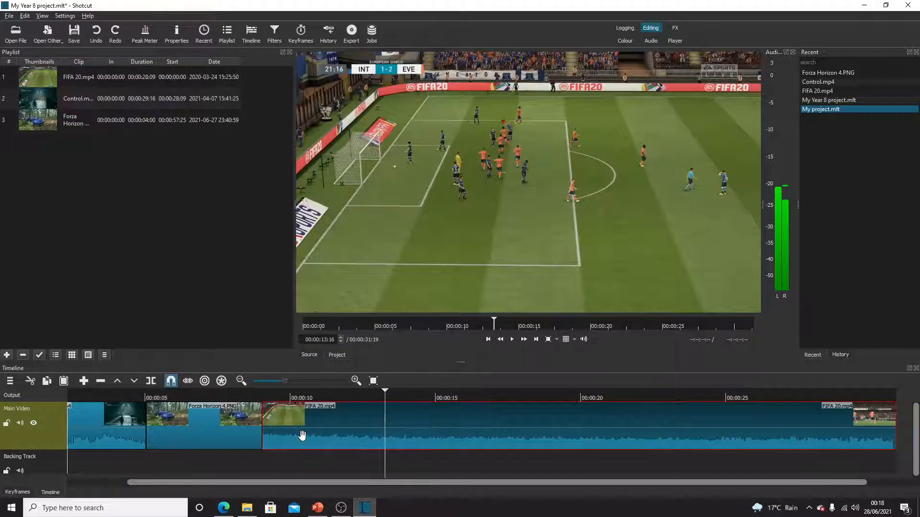
drag(914, 428, 914, 460)
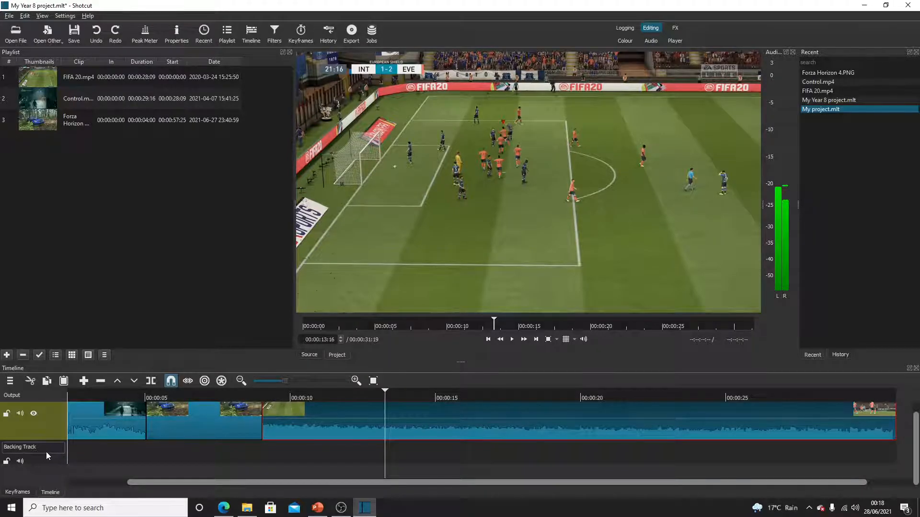
click(82, 453)
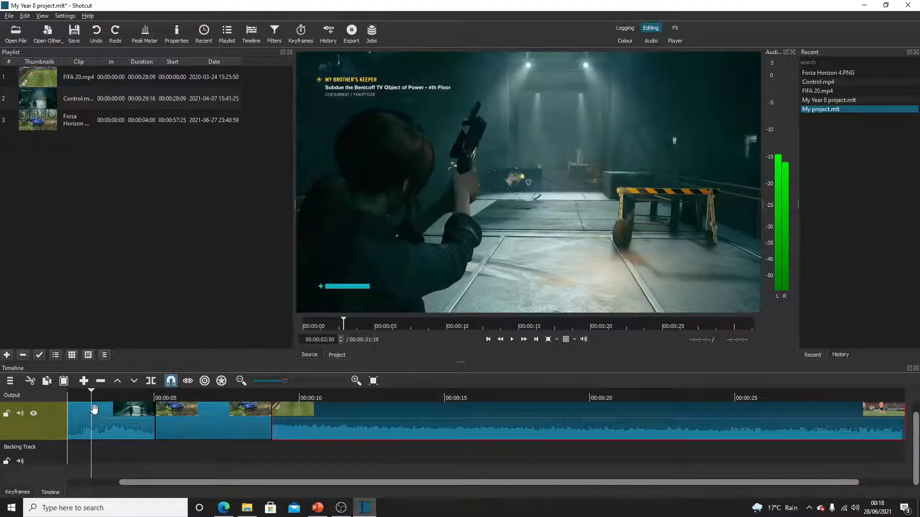
click(21, 44)
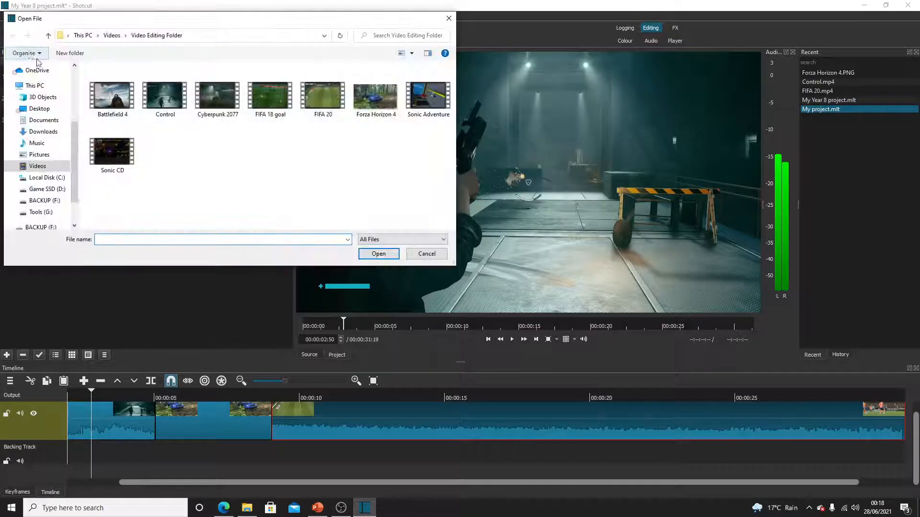
click(40, 132)
click(133, 96)
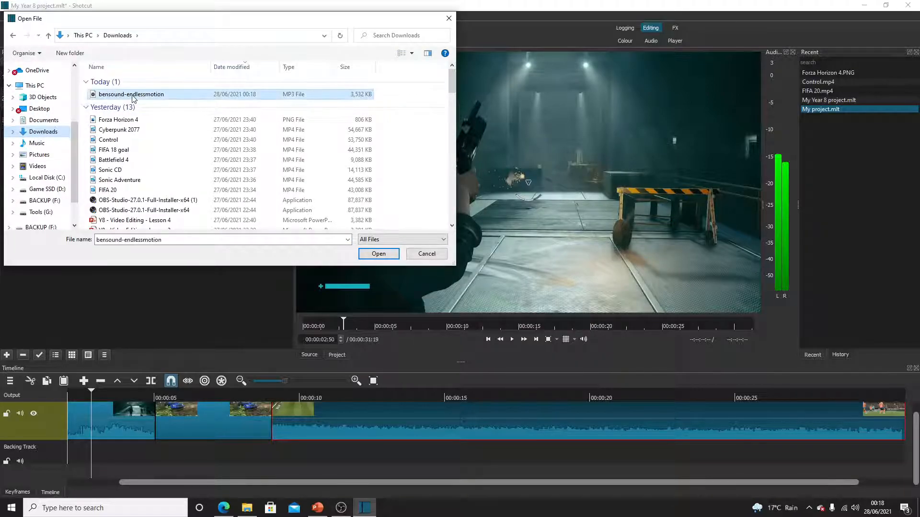
click(384, 256)
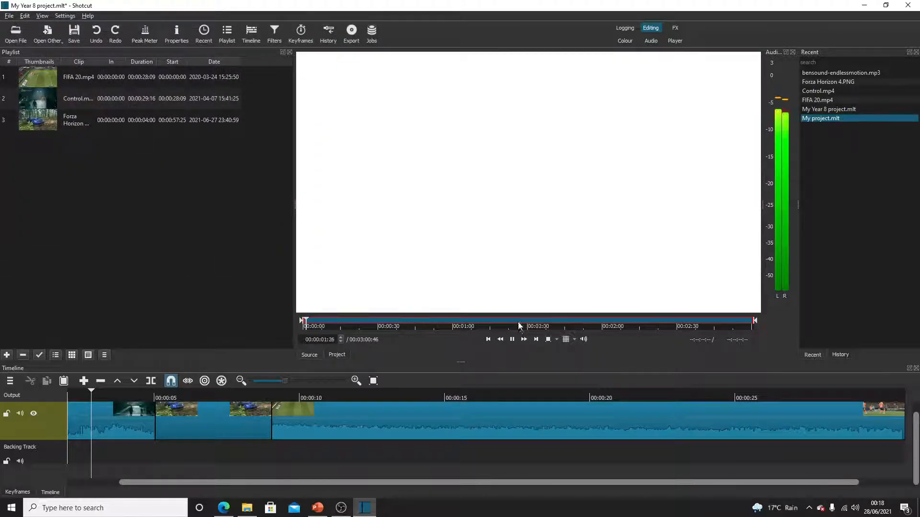
Stop the music preview, add the track to the playlist and place it at the start of the Backing Track
click(511, 339)
click(7, 356)
drag(80, 140, 70, 452)
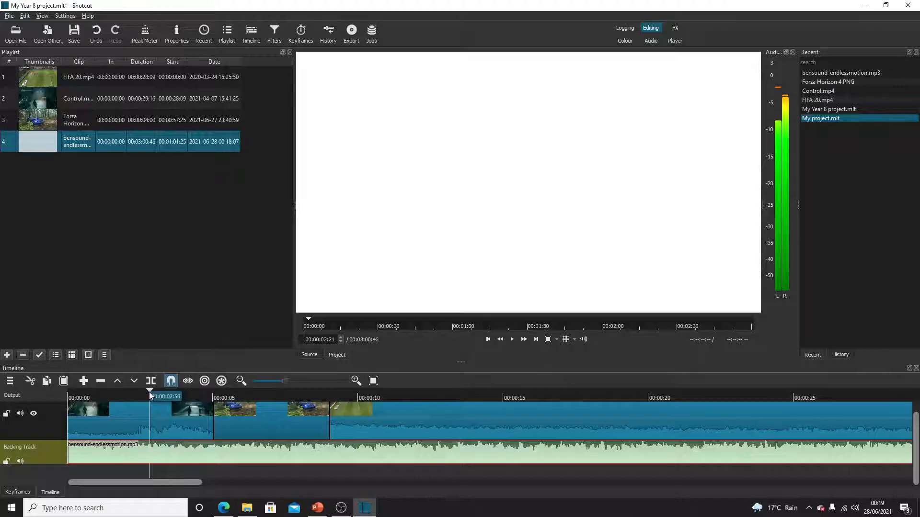
Play the project from the beginning to hear the backing music together with the video clips
drag(149, 392, 68, 394)
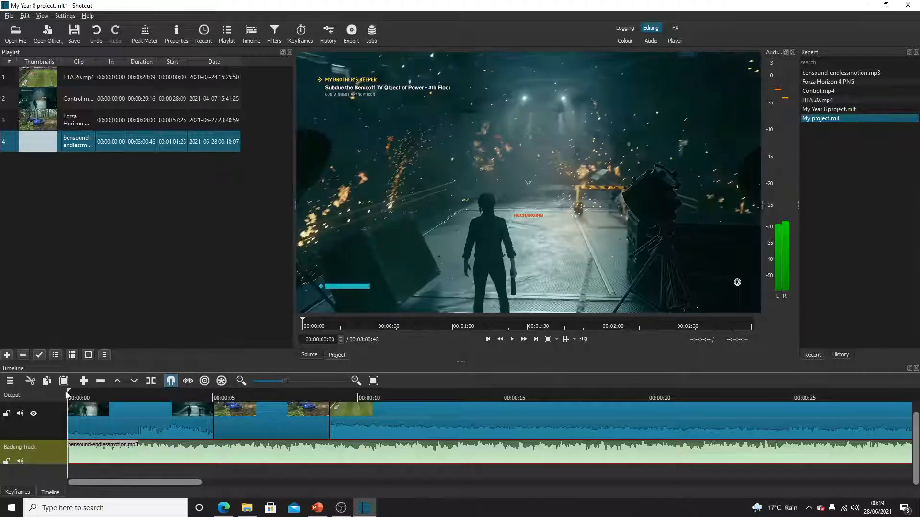
click(511, 340)
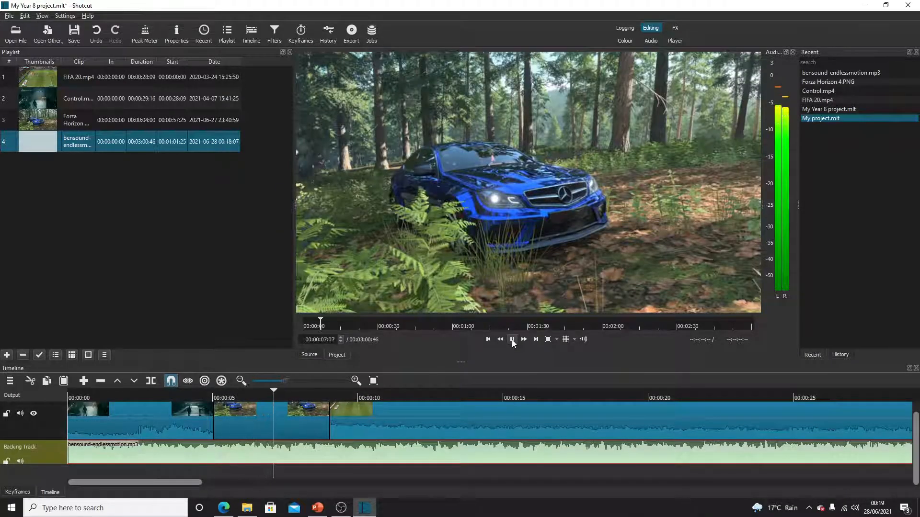
click(511, 340)
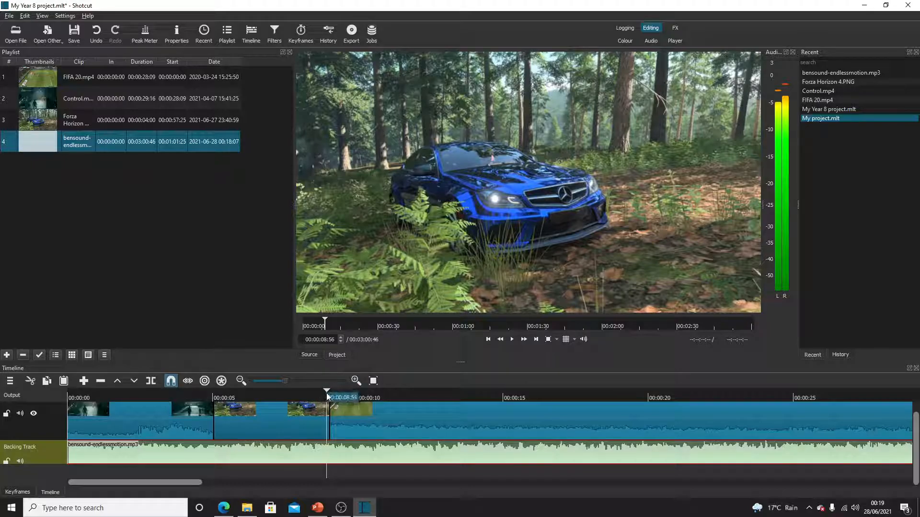
Split the backing music at 00:00:05:02, where the first video clip ends and the car picture begins
drag(327, 396, 295, 395)
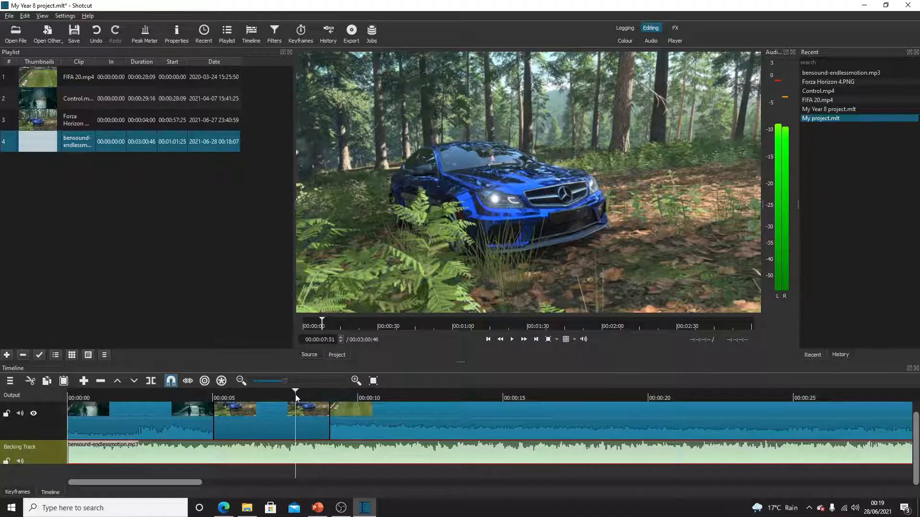
click(209, 393)
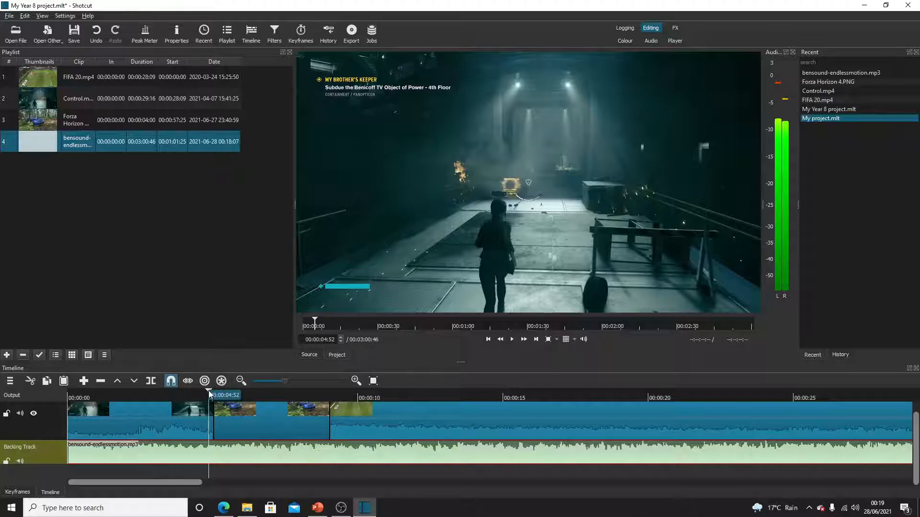
click(210, 394)
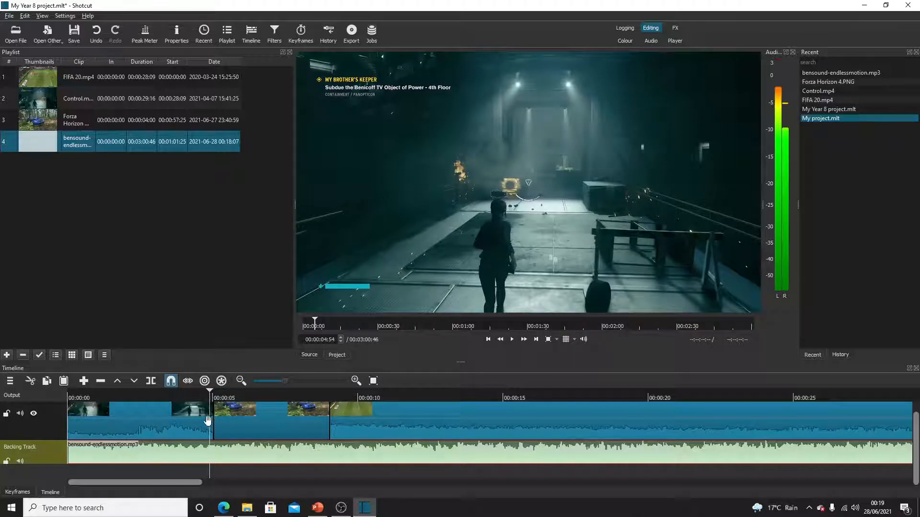
click(214, 394)
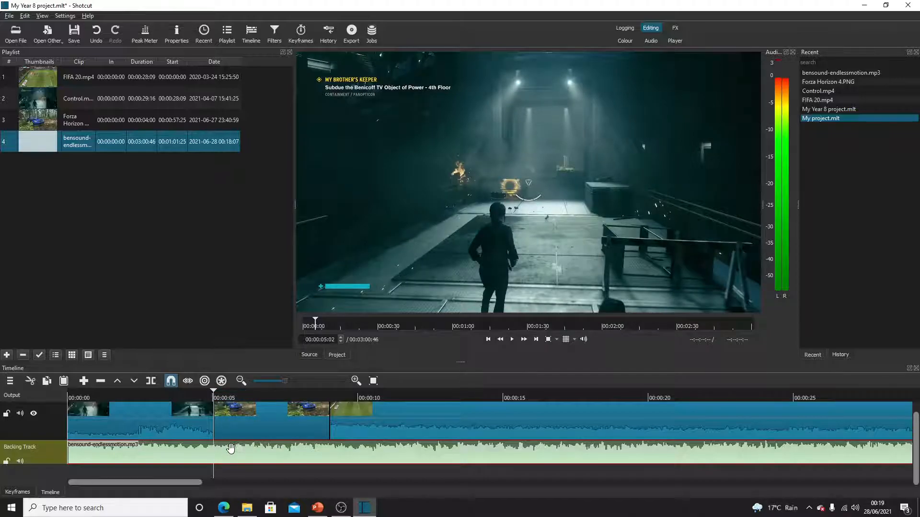
click(152, 383)
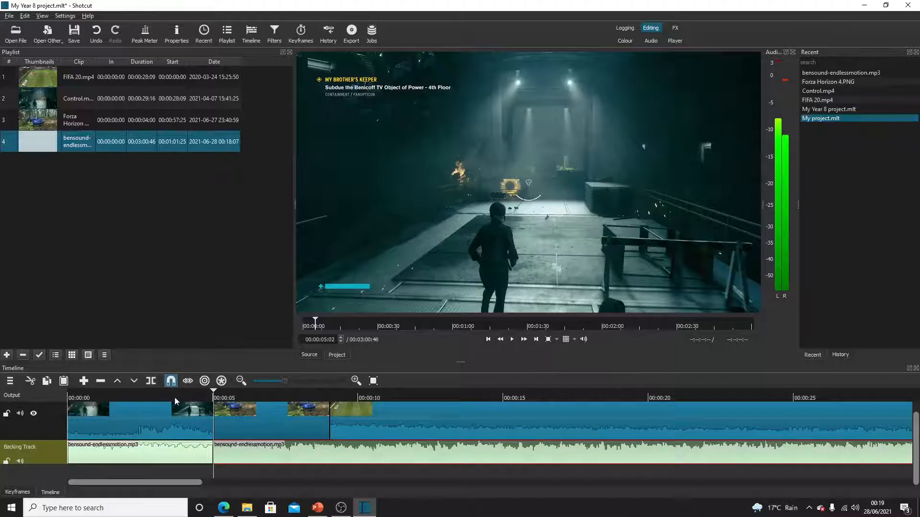
Add a Gain / Volume filter to the first music segment and lower its level to -27.9 dB
click(166, 454)
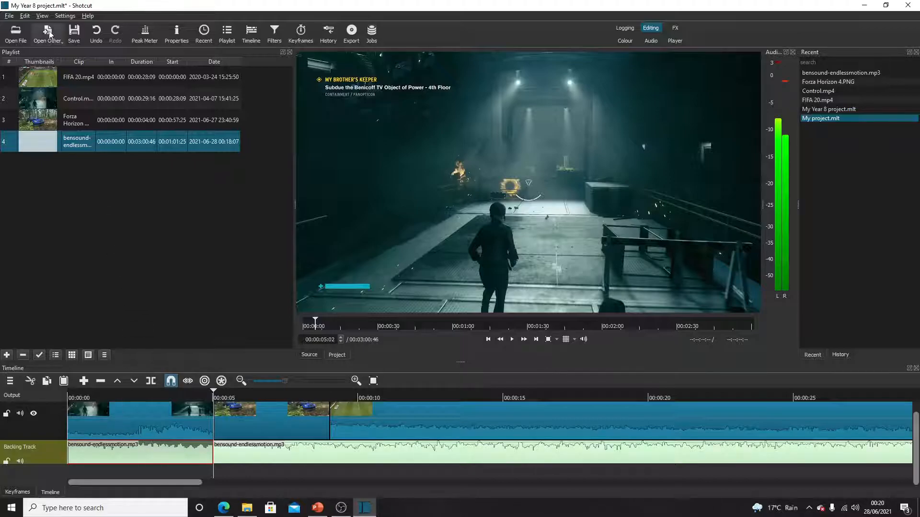
click(42, 16)
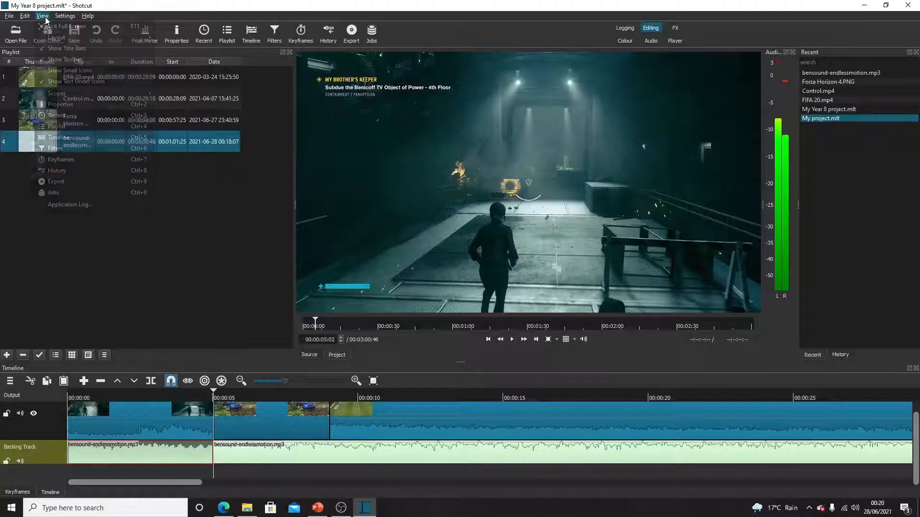
click(57, 148)
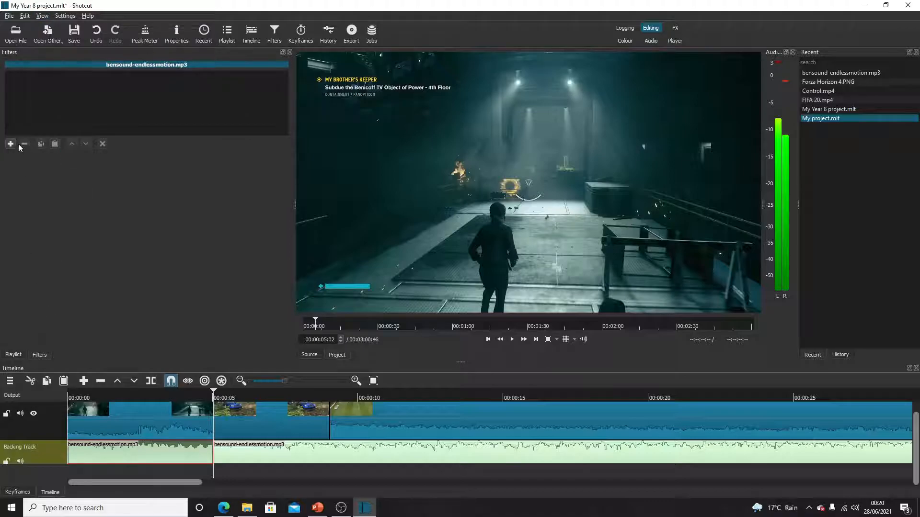
click(11, 143)
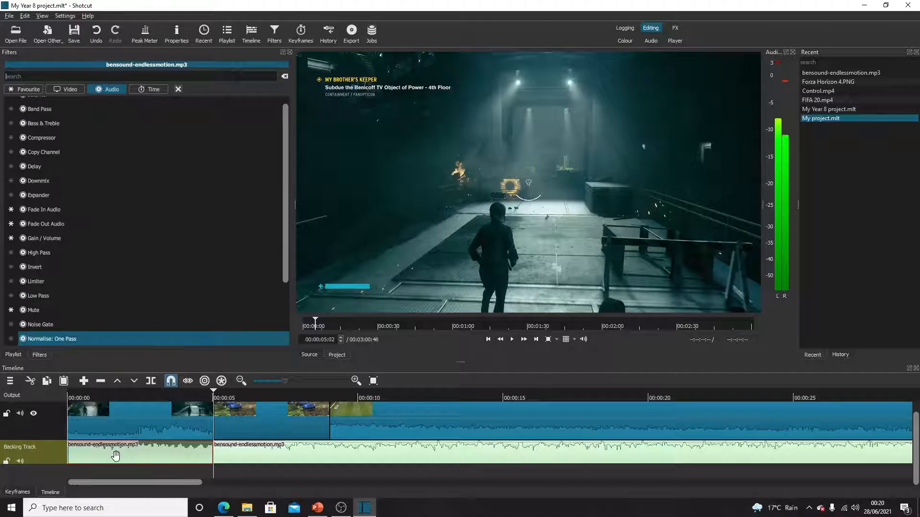
click(67, 238)
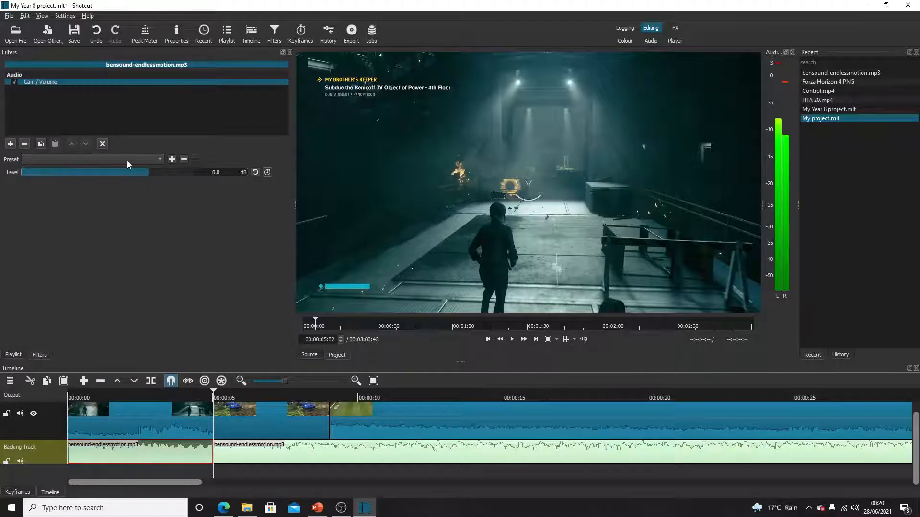
click(98, 171)
click(10, 144)
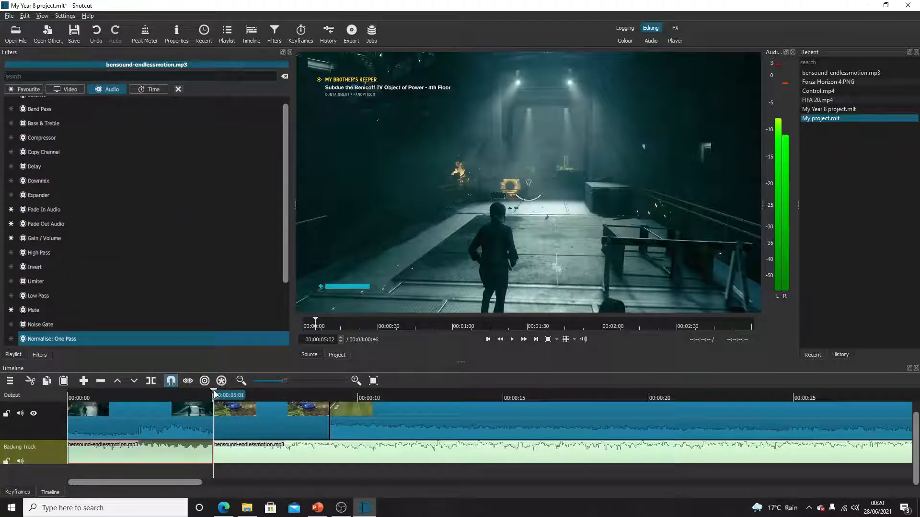
Play the project from the start past the music split to hear the volume difference between the two segments
drag(214, 391, 45, 392)
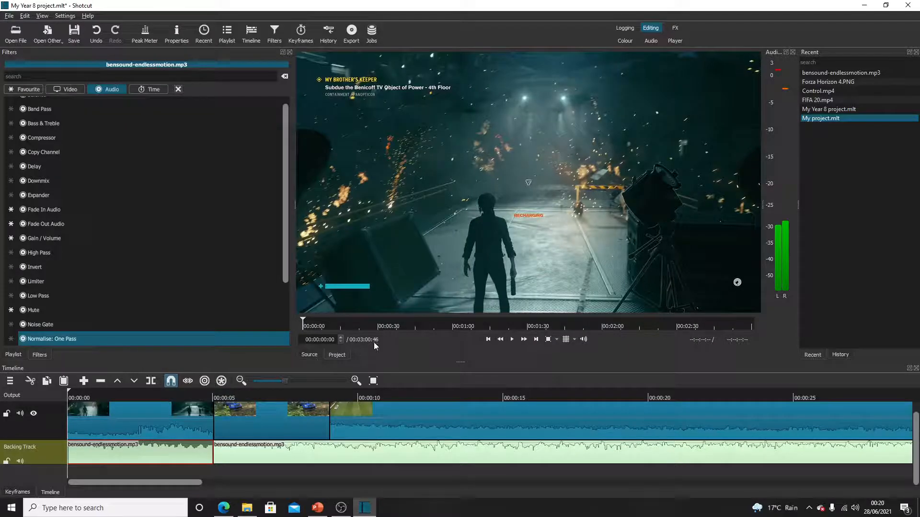
click(511, 340)
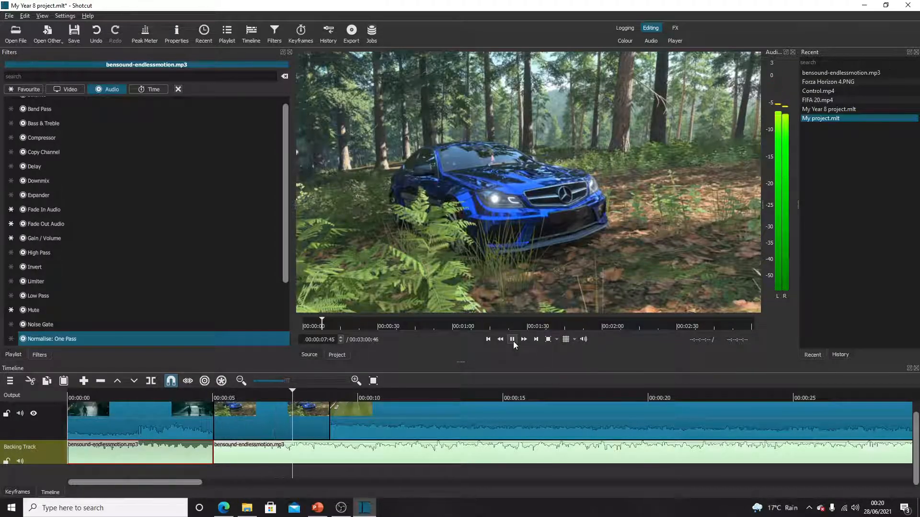
click(513, 339)
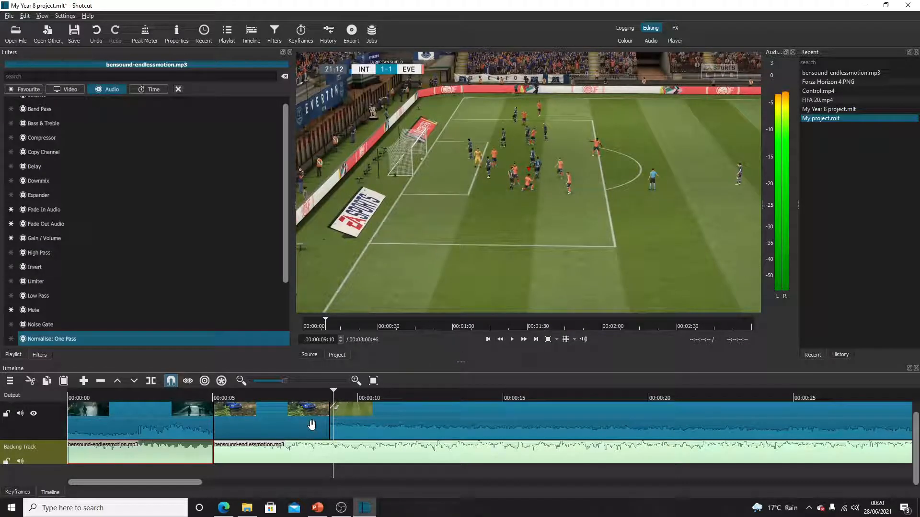
Add a fade-in of about one second to the second music segment and a short fade-out at the end of the first
click(222, 452)
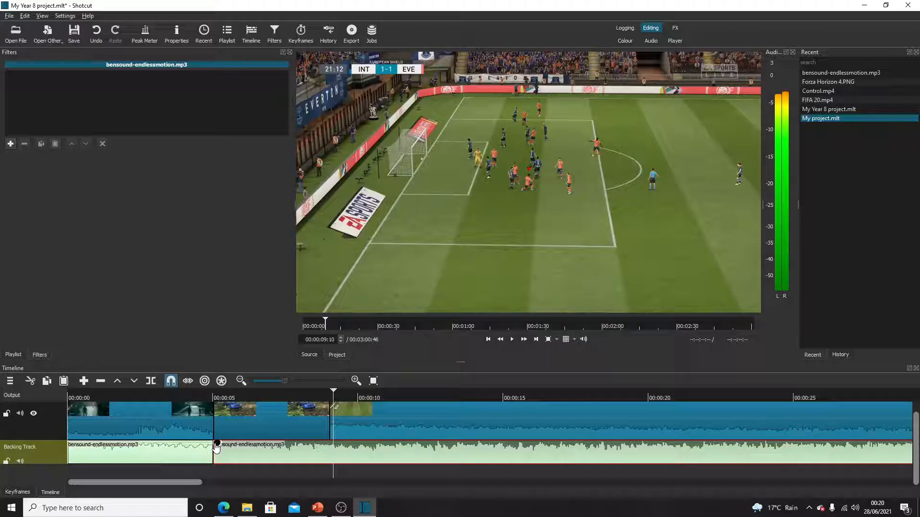
drag(215, 446, 258, 453)
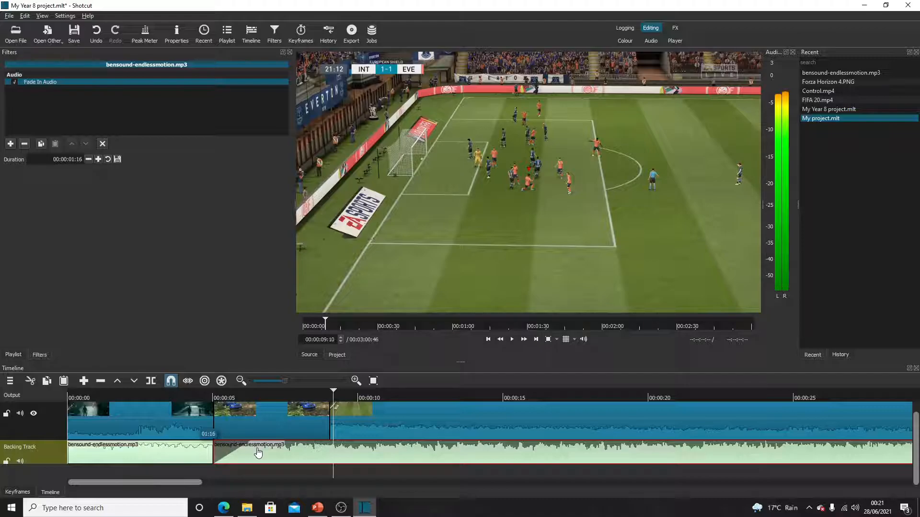
drag(258, 454, 251, 449)
click(204, 448)
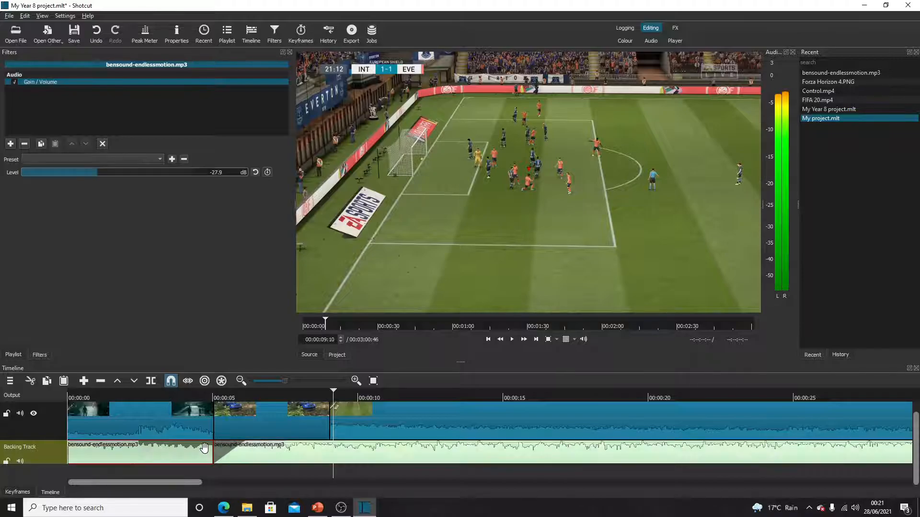
drag(209, 443, 191, 451)
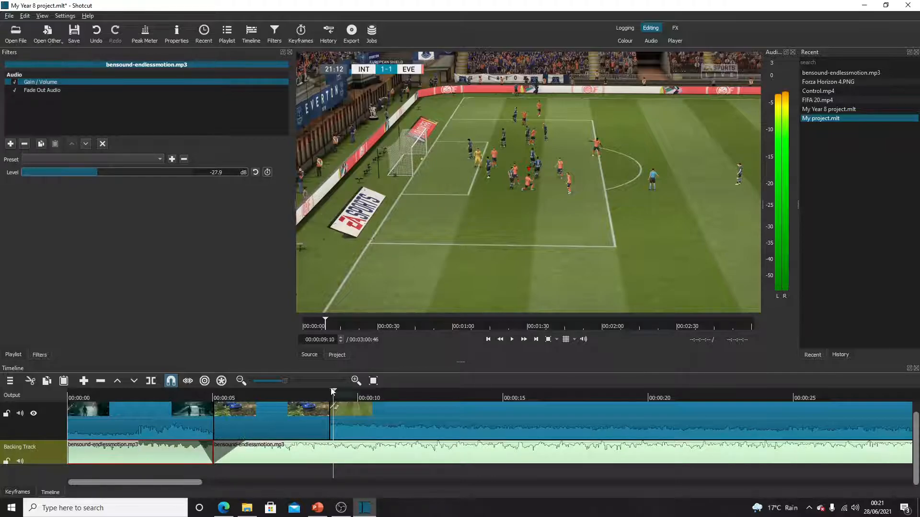
Play the project from the beginning again to check the fades between the music segments, and pause during the car picture
click(68, 398)
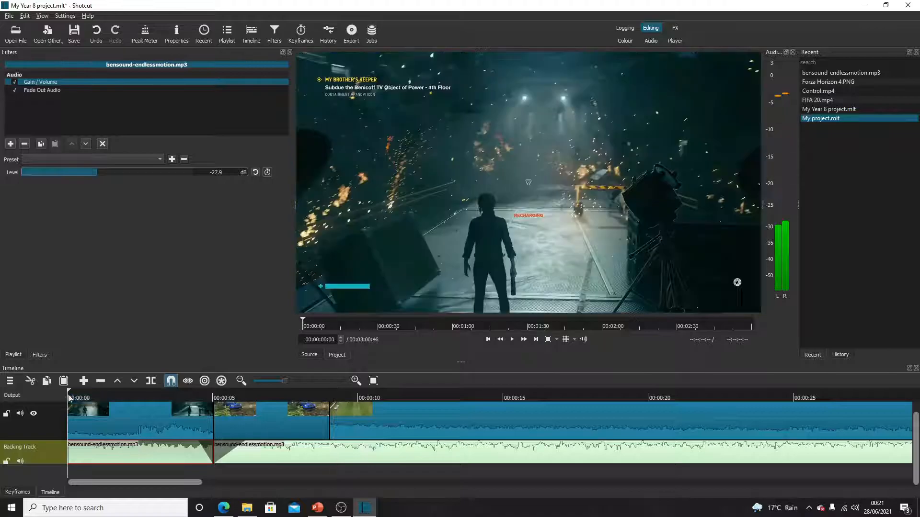
click(512, 341)
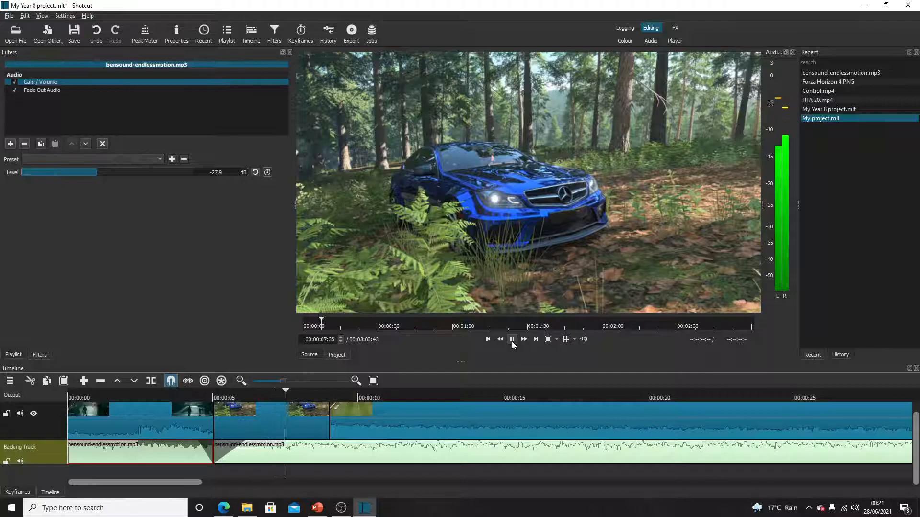
click(512, 339)
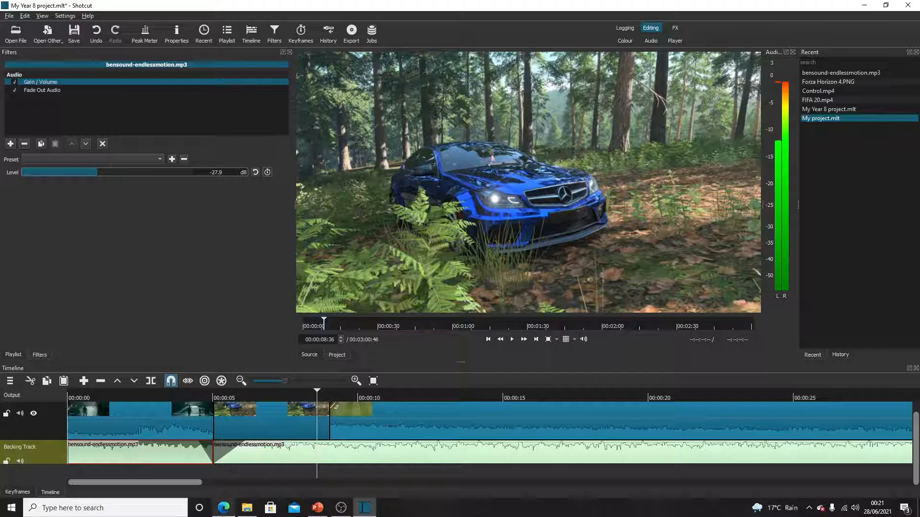
Switch to the SoundBible page in the browser and preview the Old Car Starting sound effect
mouse_move(224, 508)
click(223, 479)
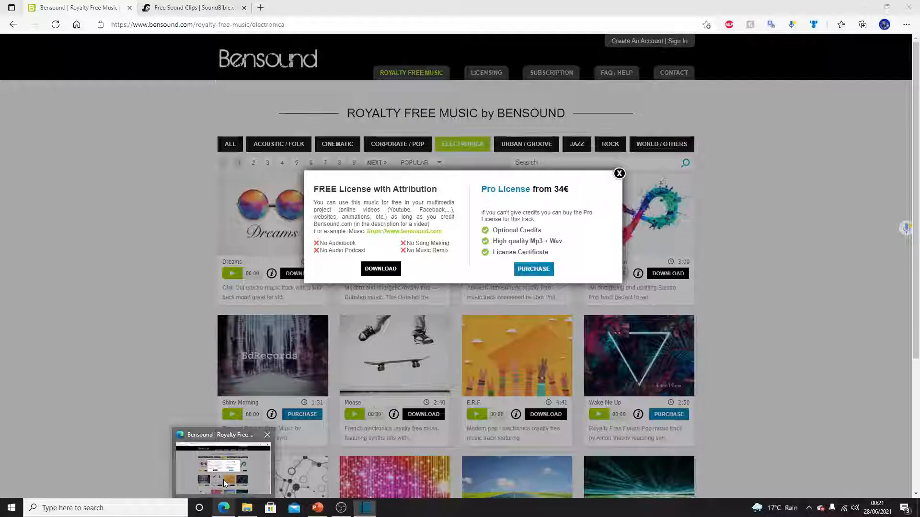
click(174, 4)
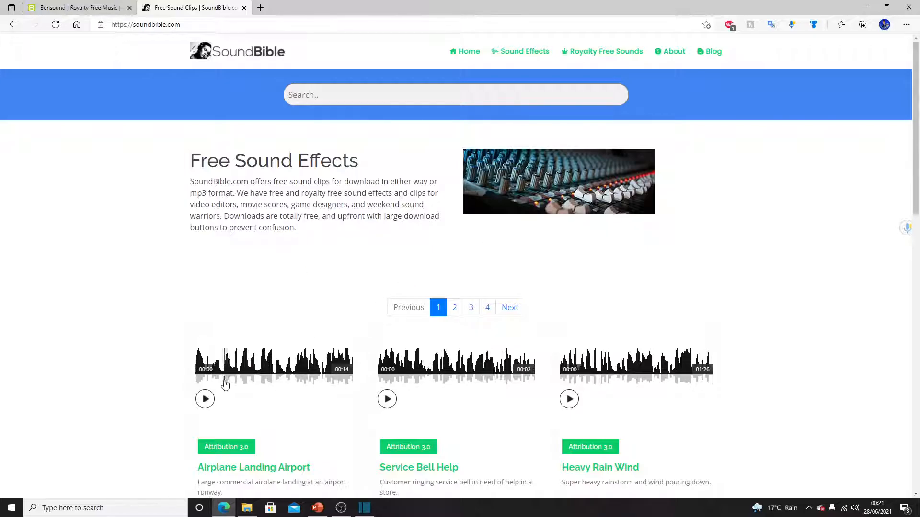
scroll(417, 372, down, 5)
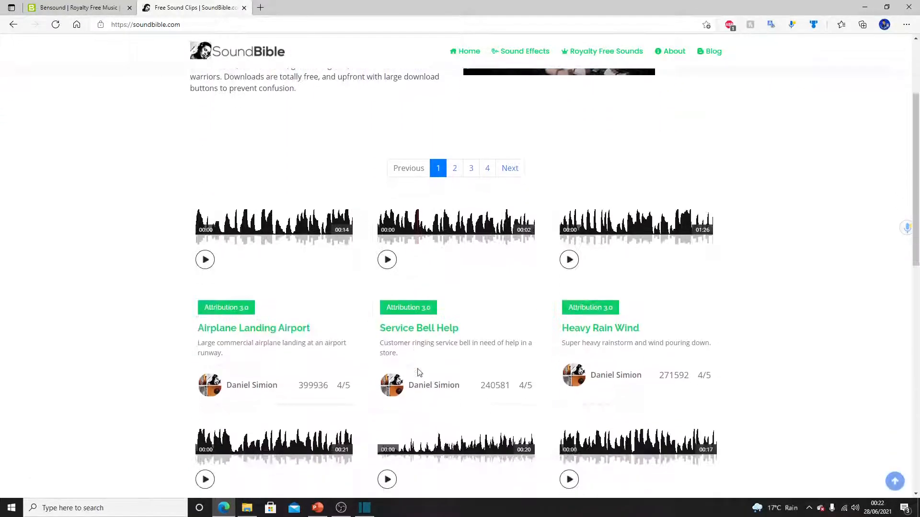
scroll(418, 373, down, 1)
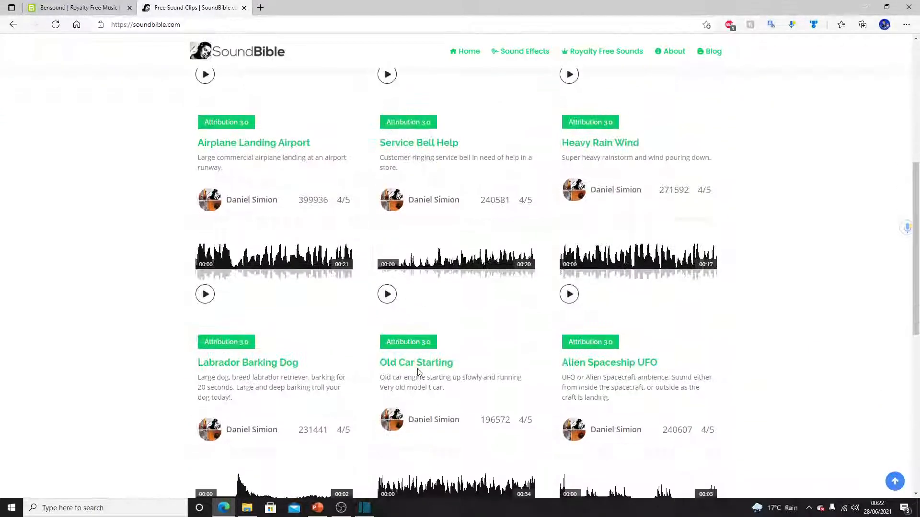
click(388, 294)
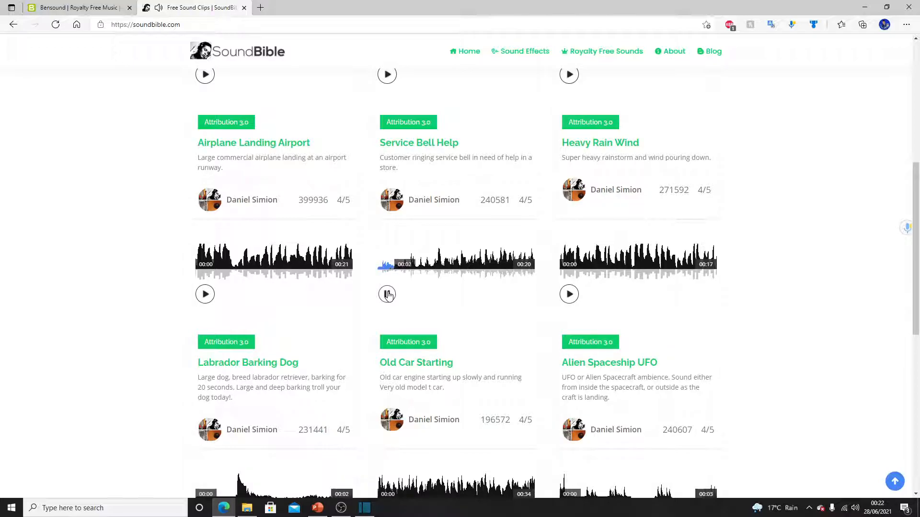
click(387, 295)
Preview the Alien Spaceship UFO sound effect and download it as an MP3
click(567, 295)
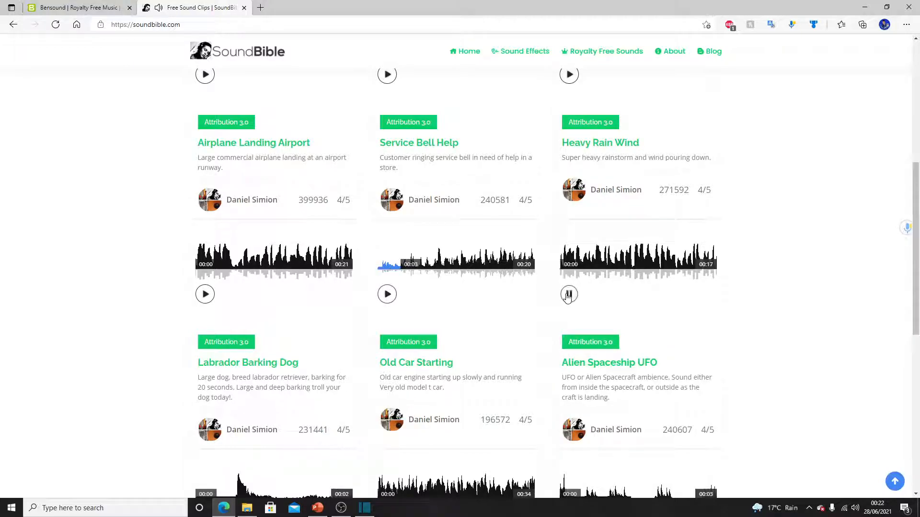
click(567, 295)
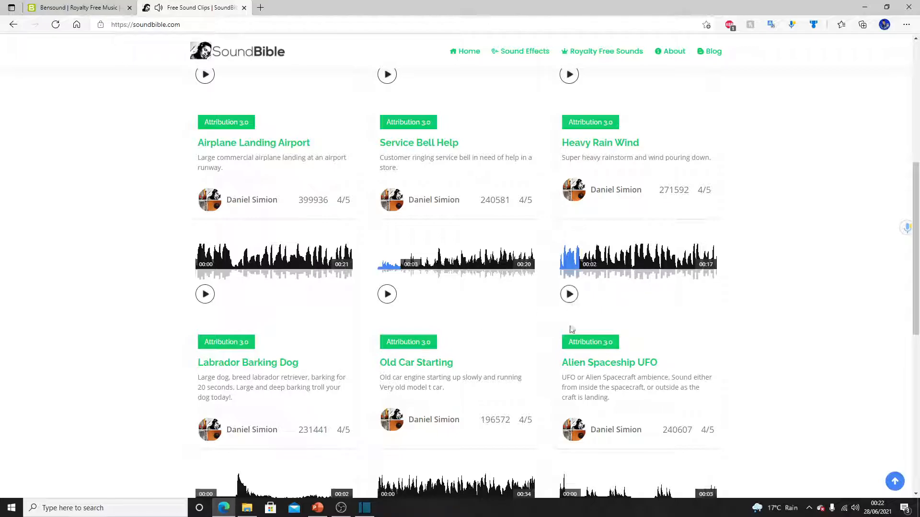
click(583, 367)
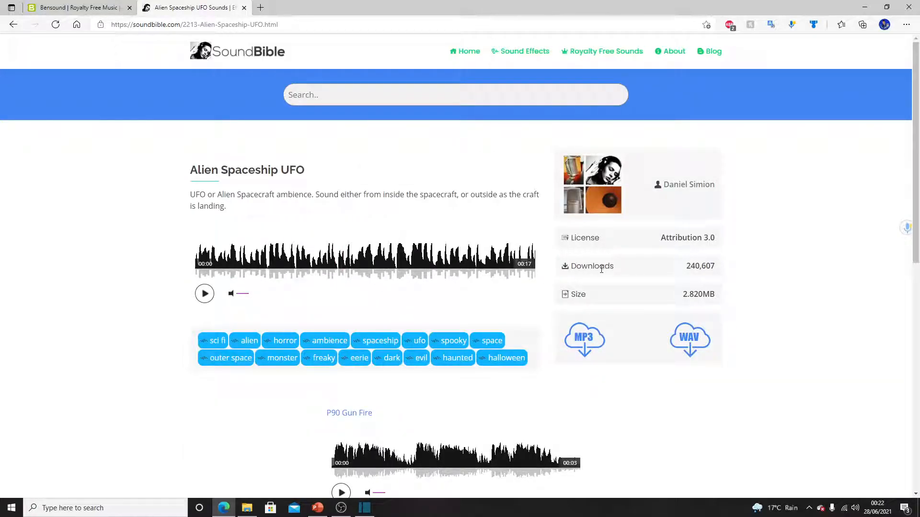
click(585, 341)
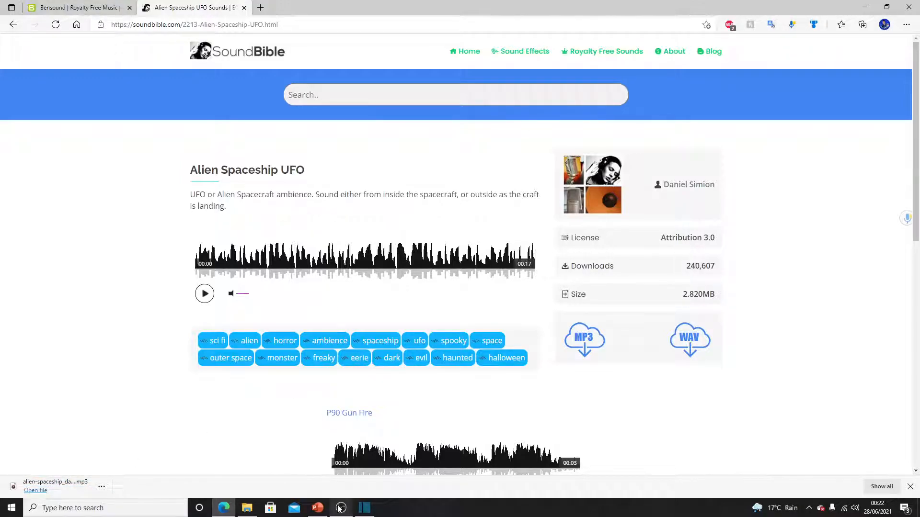
Switch back to Shotcut and add a new audio track named Sound Effects
click(365, 507)
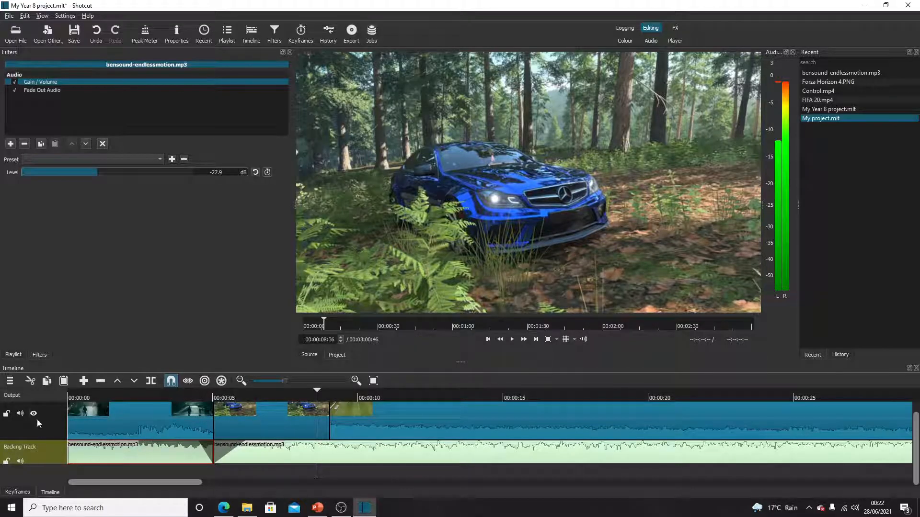
click(11, 382)
mouse_move(56, 393)
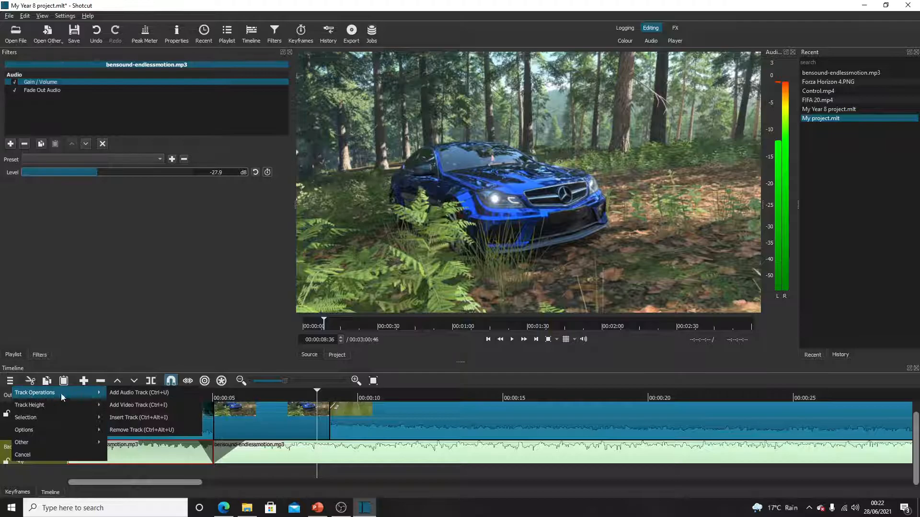
click(144, 393)
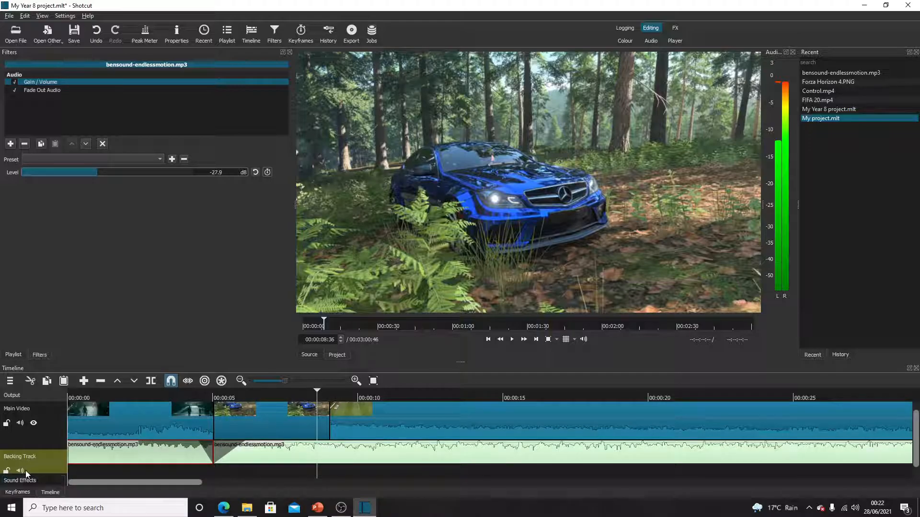
Open alien-spaceship_daniel_simion.mp3 from the Downloads folder, pause its playback, and add it to the playlist
click(21, 42)
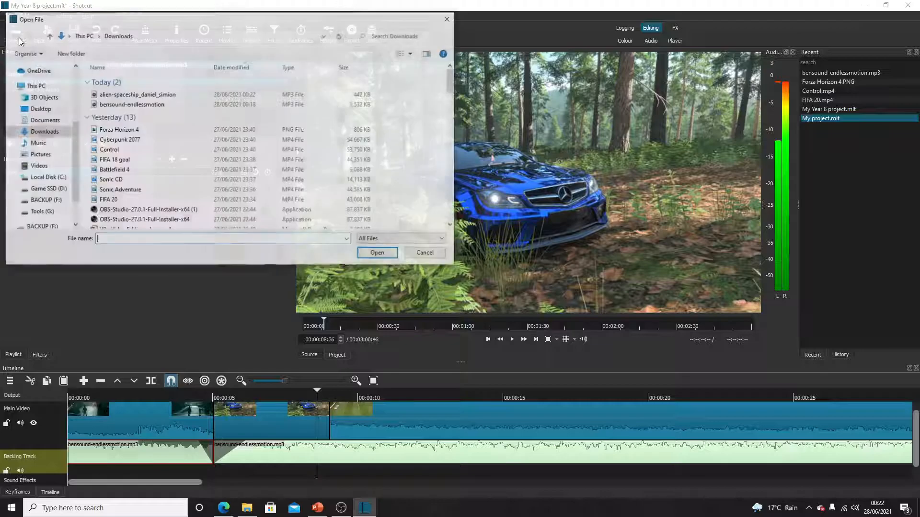
click(144, 95)
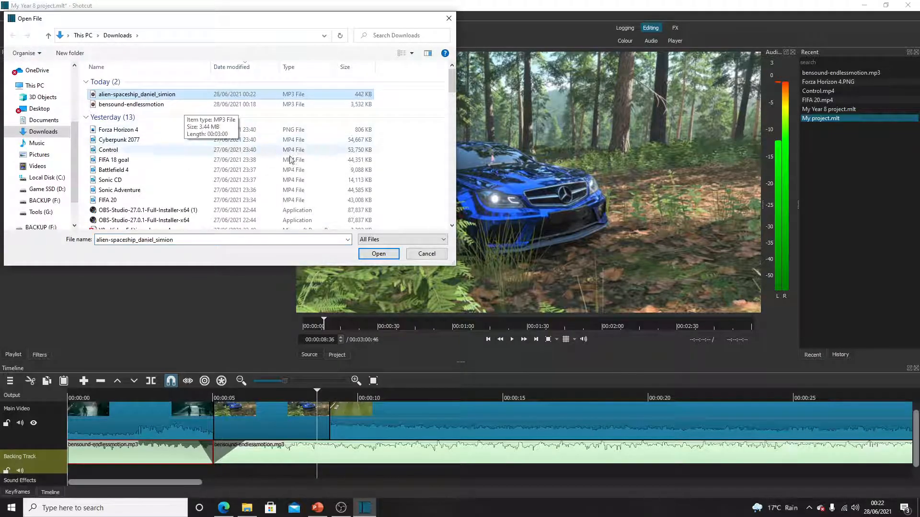
click(377, 253)
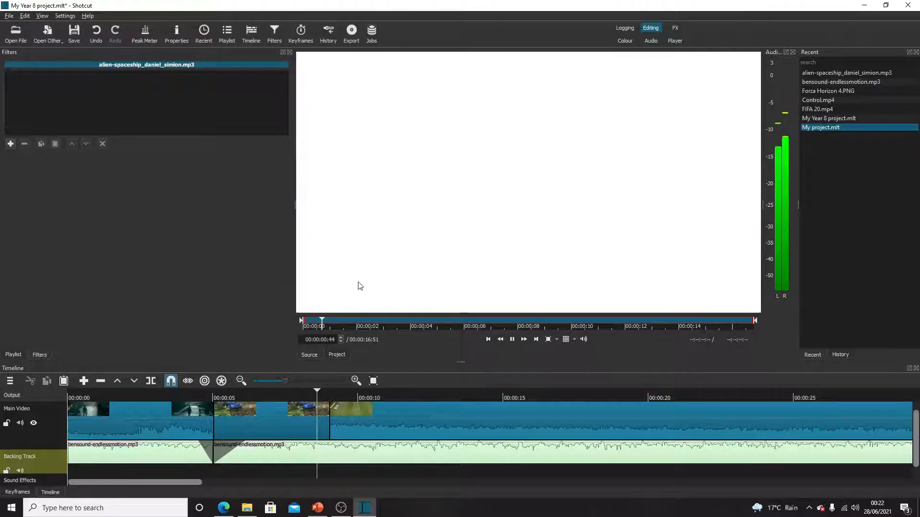
click(513, 340)
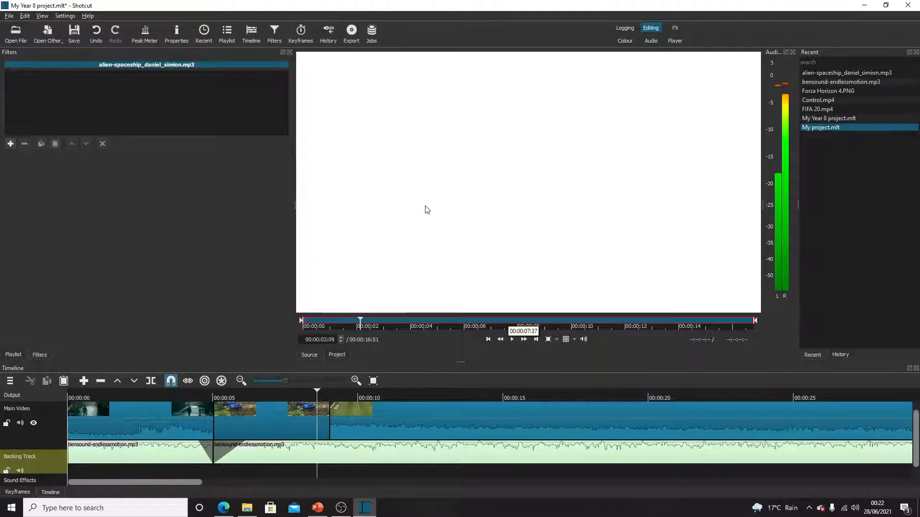
click(15, 355)
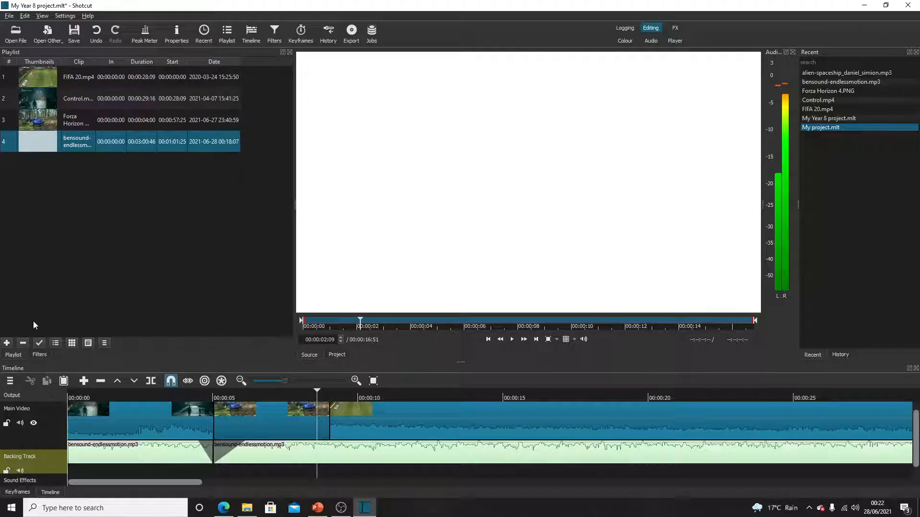
click(7, 344)
Place the alien-spaceship clip on the Sound Effects track at the start of the car picture and trim its end to match the picture's end
drag(80, 165, 215, 479)
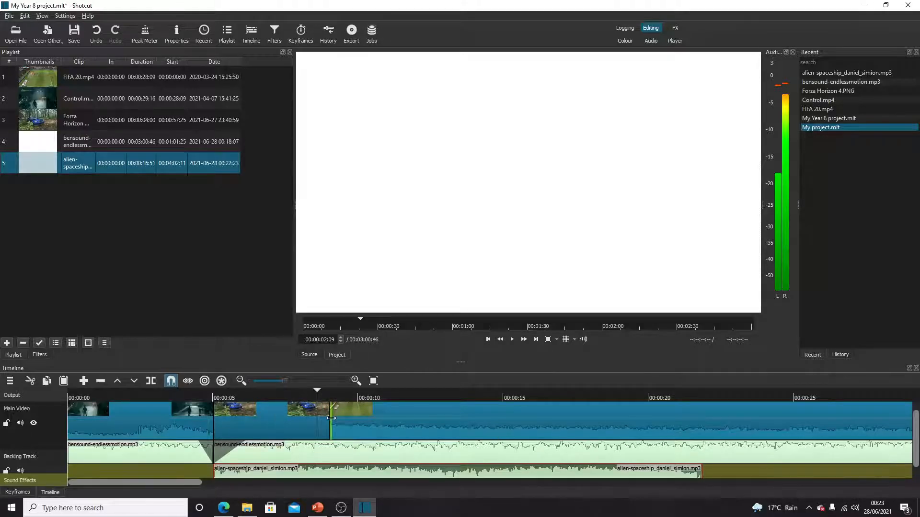
drag(699, 473, 326, 451)
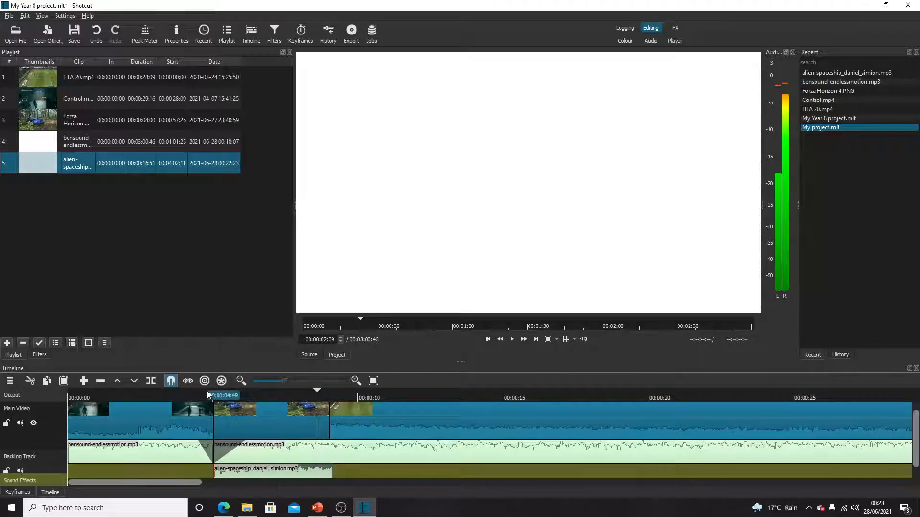
Play the project from partway through the first clip to check the sound effect, and pause after the football clip starts
click(118, 393)
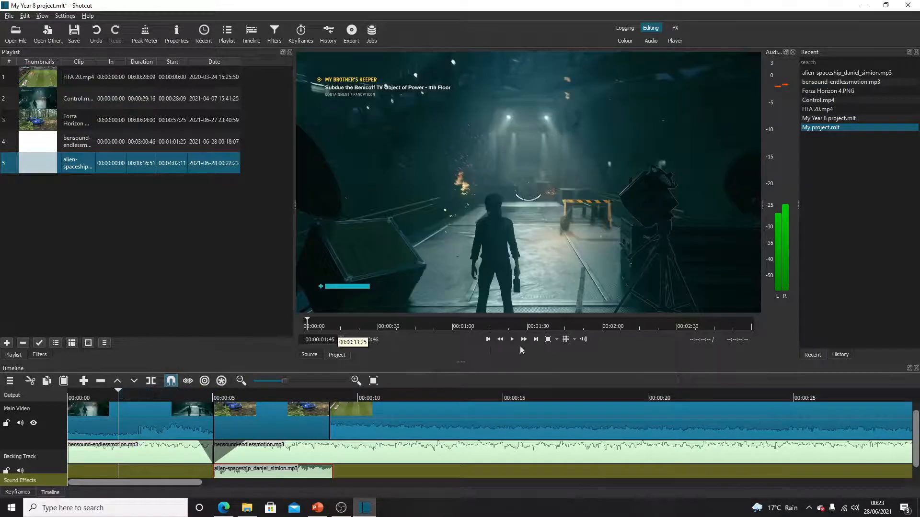
click(515, 344)
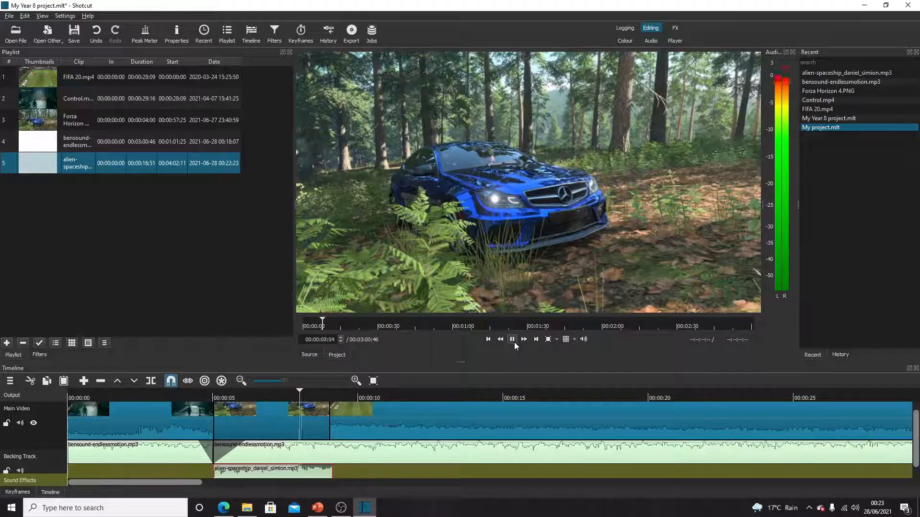
click(515, 345)
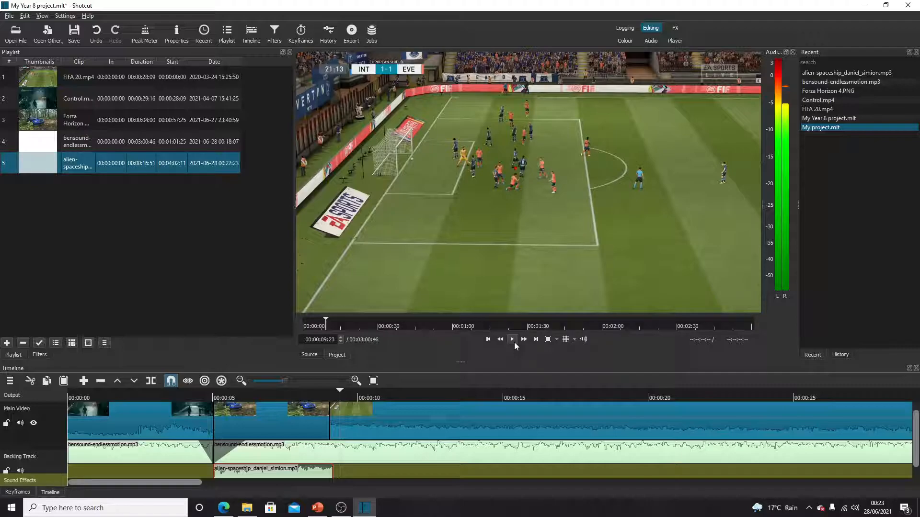
key(alt+Tab)
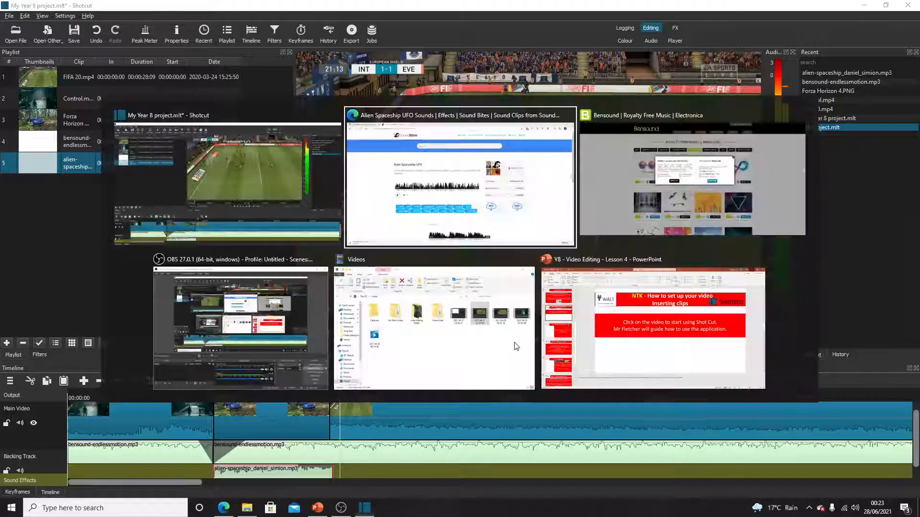
key(alt+Tab)
key(alt+Tab)
key(alt+Tab)
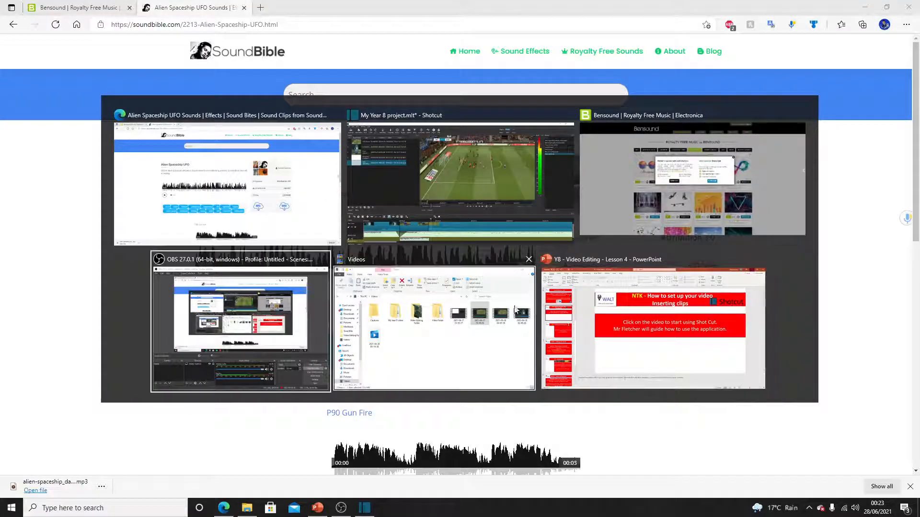